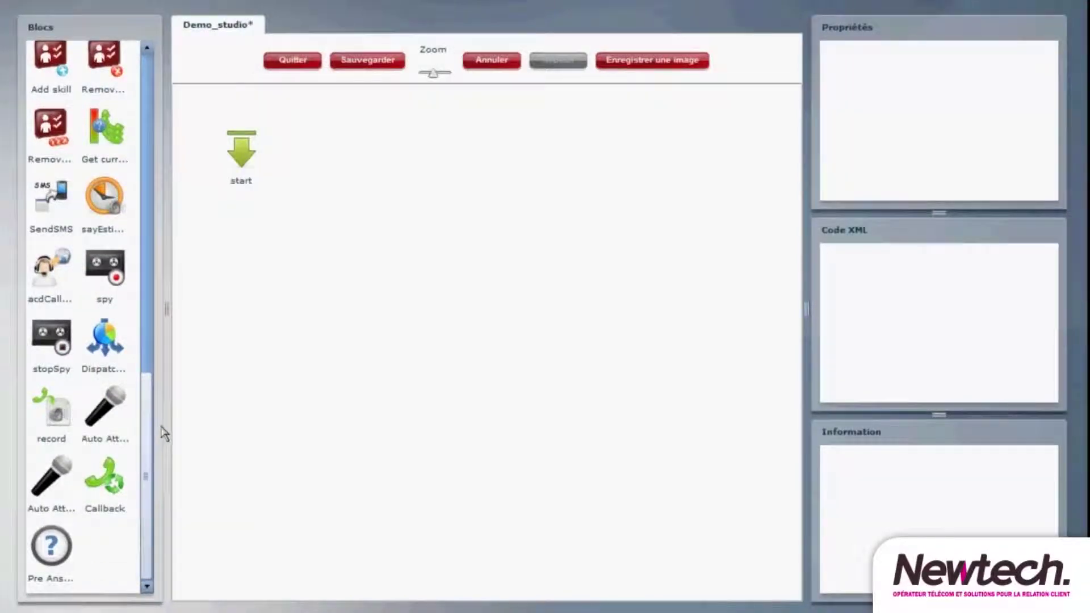
# - Place a 'Play an Audio File' block, playAudio, beside the start block on the Demo_studio canvas
pyautogui.scroll(6, 163, 420)
pyautogui.moveTo(163, 300); pyautogui.dragTo(163, 98)
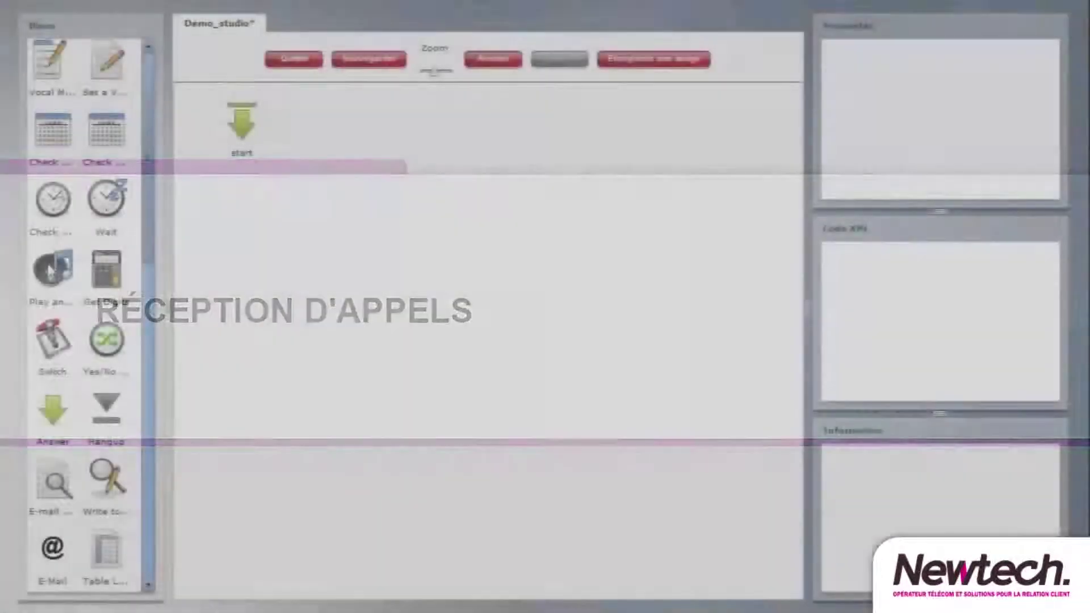
pyautogui.moveTo(52, 269); pyautogui.dragTo(316, 134)
# - Link start to playAudio and set it to play M1 with termDigits #
pyautogui.moveTo(247, 137)
pyautogui.mouseDown()
pyautogui.moveTo(306, 117)
pyautogui.moveTo(325, 132)
pyautogui.mouseUp()
pyautogui.click(325, 131)
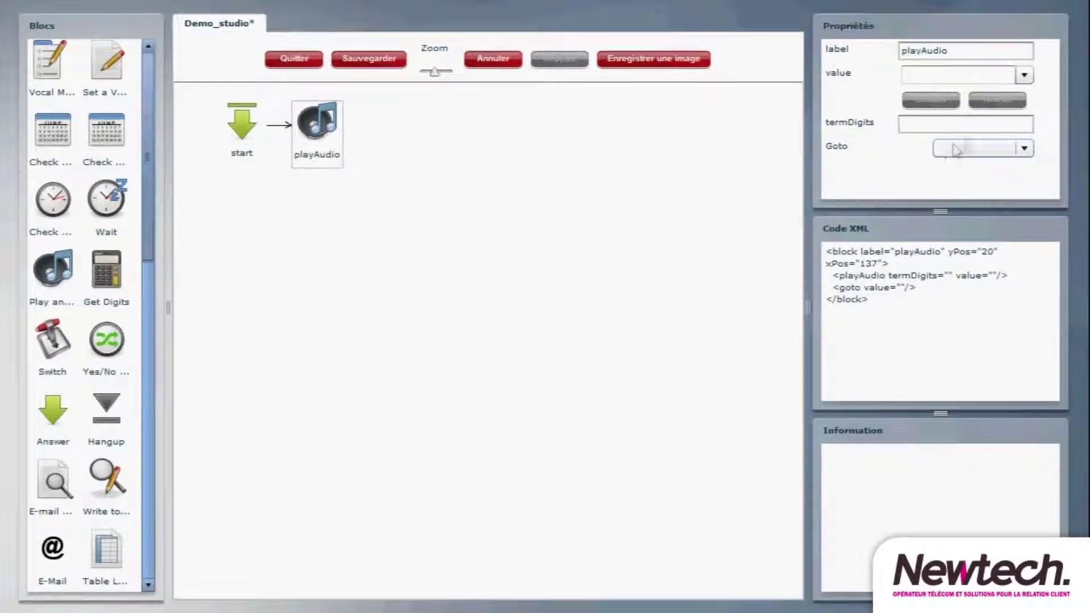
pyautogui.click(1025, 75)
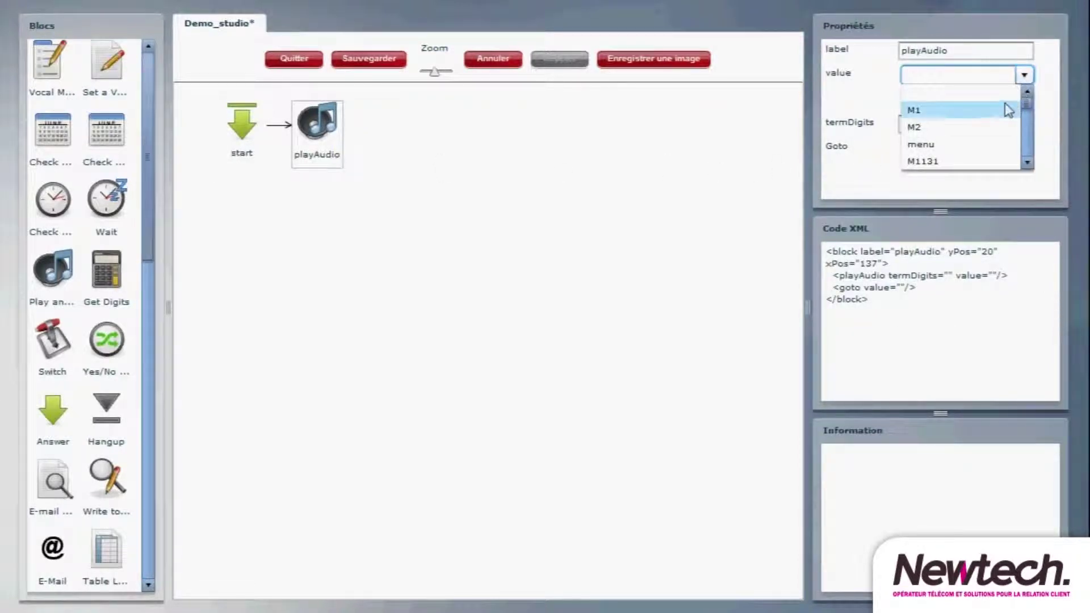
pyautogui.click(1007, 114)
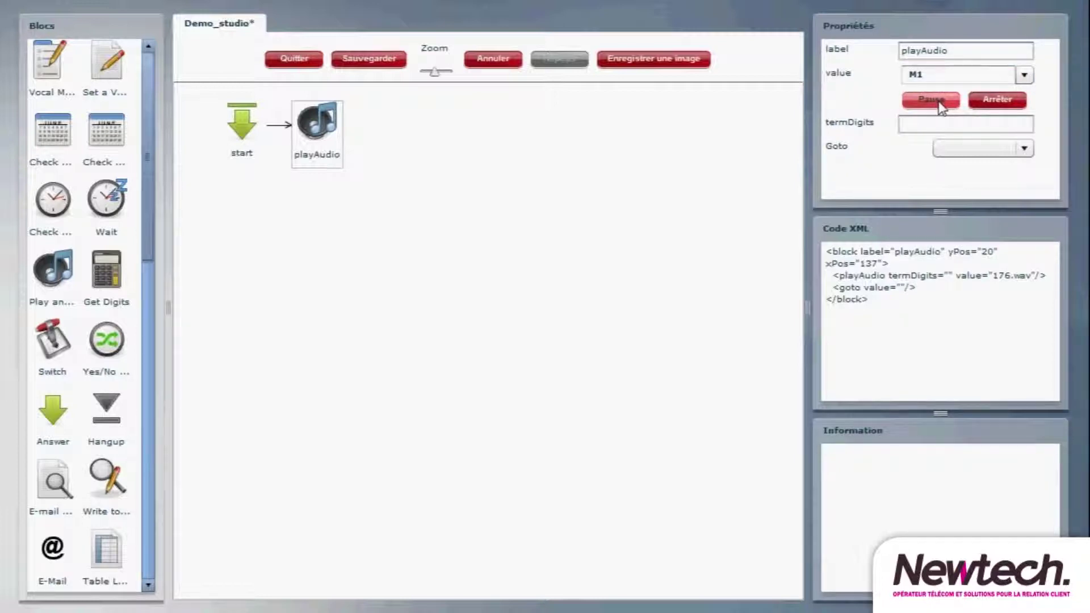
pyautogui.click(972, 130)
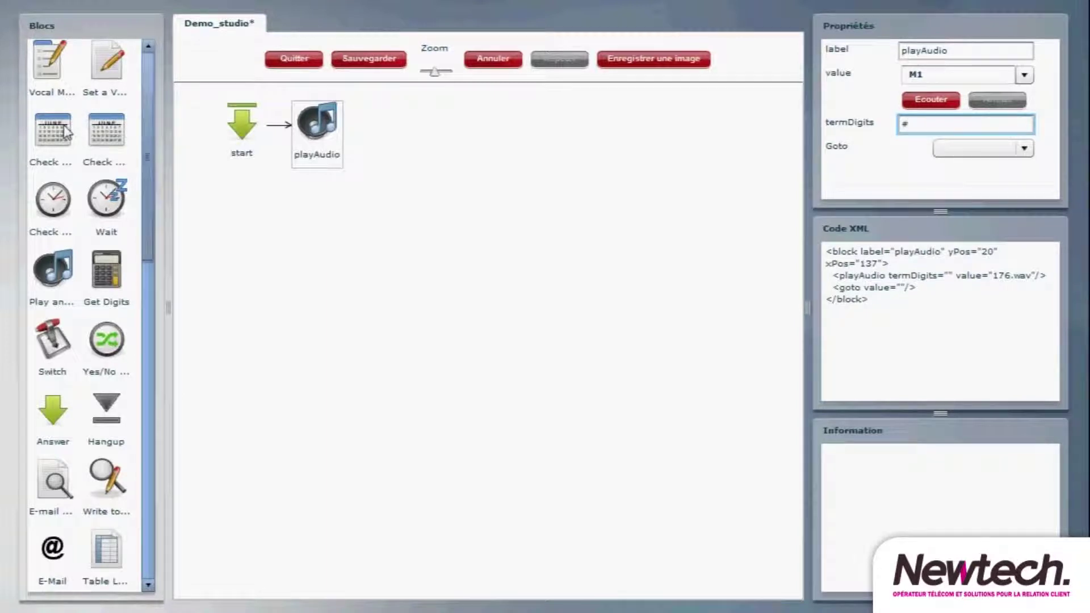
# - Add a Check Calendar block and link playAudio to it
pyautogui.moveTo(66, 132); pyautogui.dragTo(416, 139)
pyautogui.moveTo(323, 131); pyautogui.dragTo(418, 133)
pyautogui.click(417, 133)
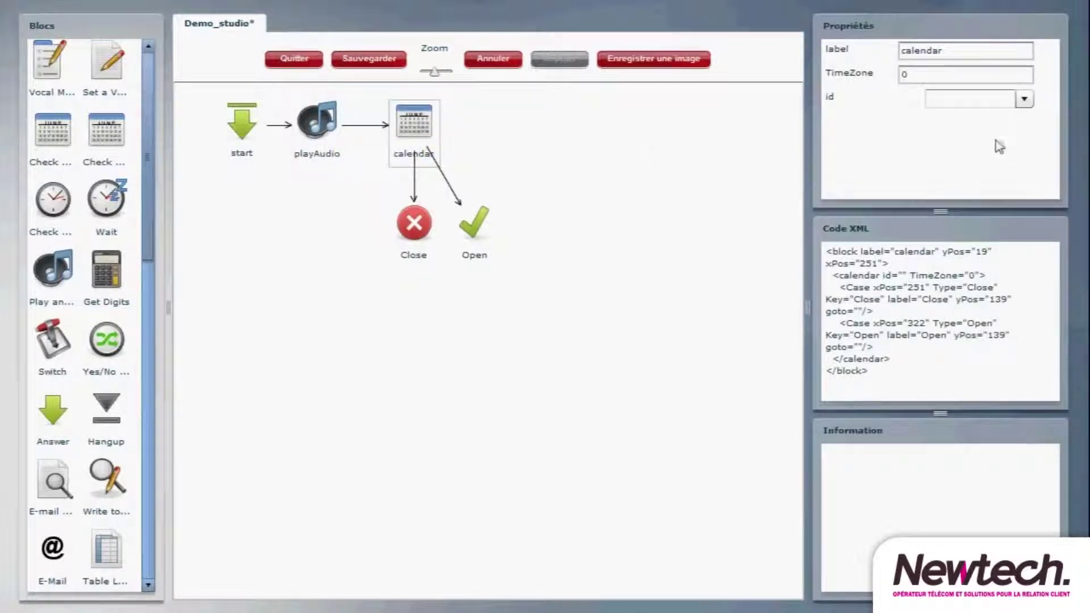
# - Use the Service-clients calendar and route its Close branch to playAudio_1 playing M2 (177.wav)
pyautogui.click(1024, 100)
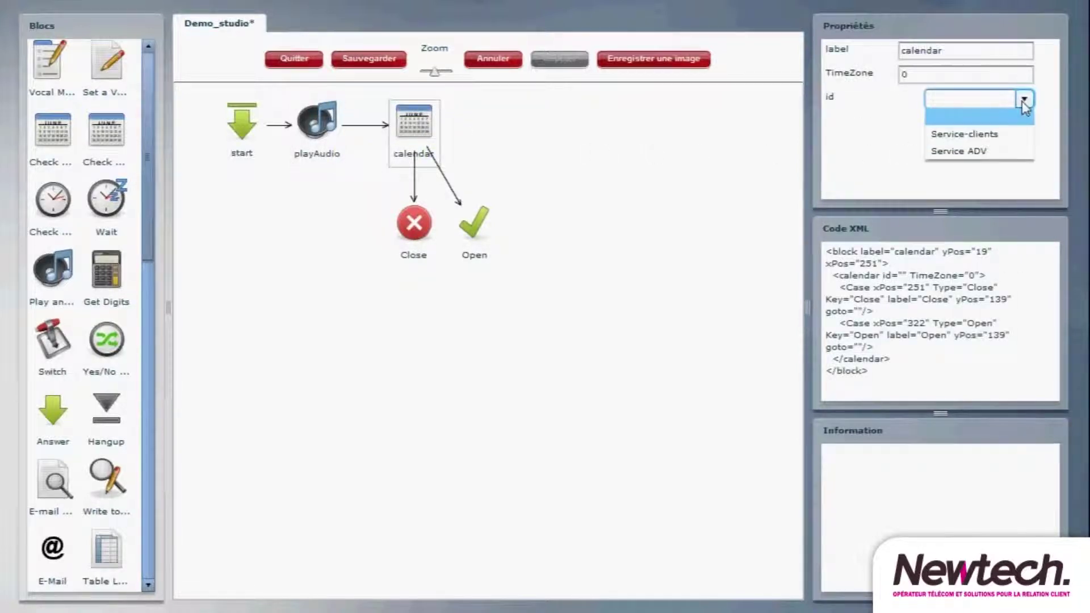
pyautogui.click(1020, 139)
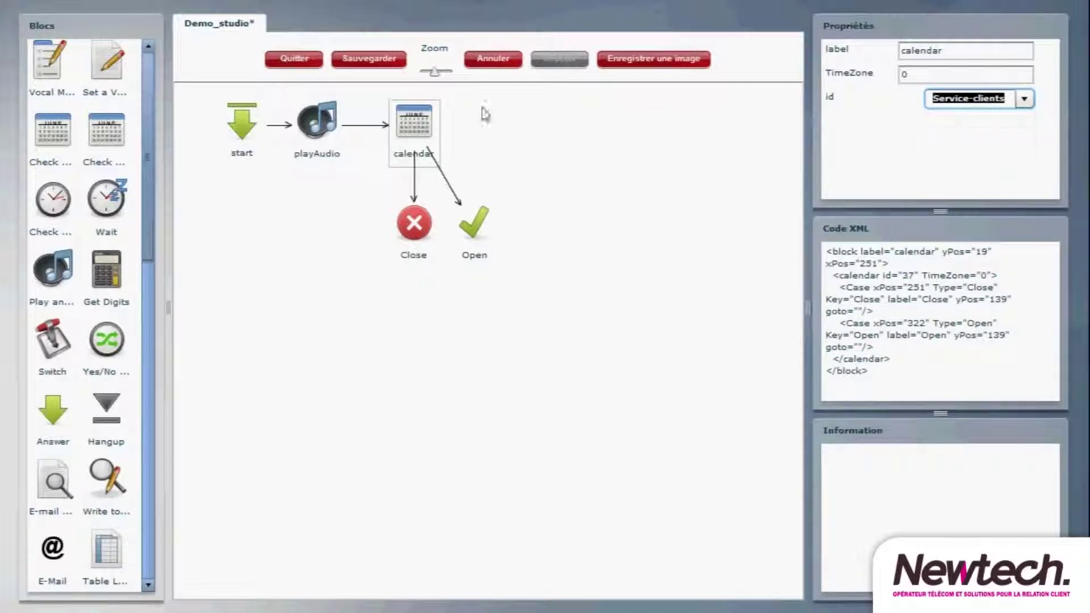
pyautogui.moveTo(54, 270); pyautogui.dragTo(303, 234)
pyautogui.moveTo(423, 236); pyautogui.dragTo(311, 235)
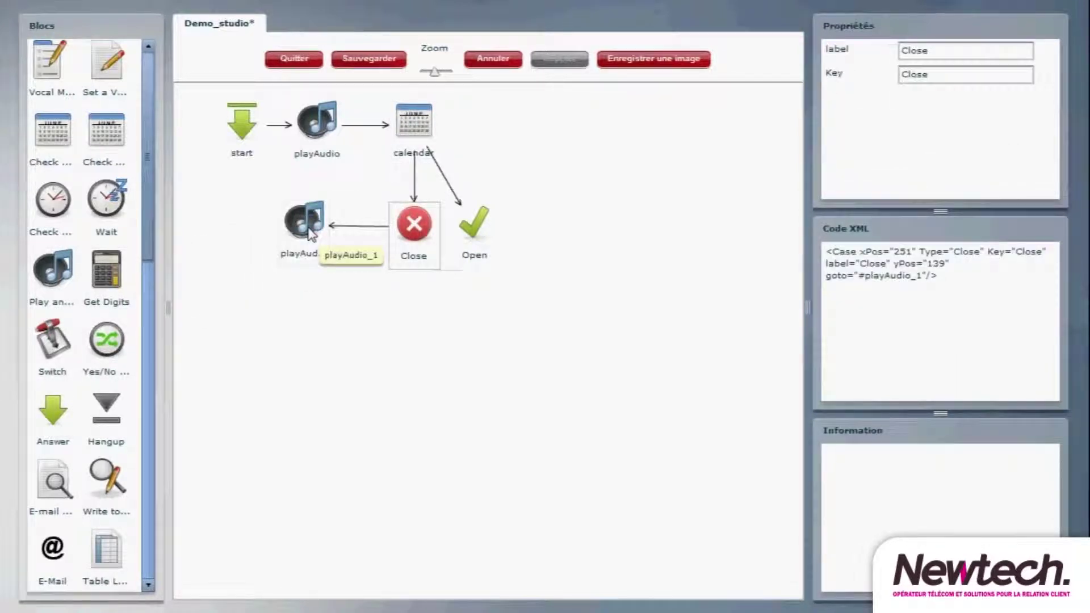
pyautogui.click(311, 235)
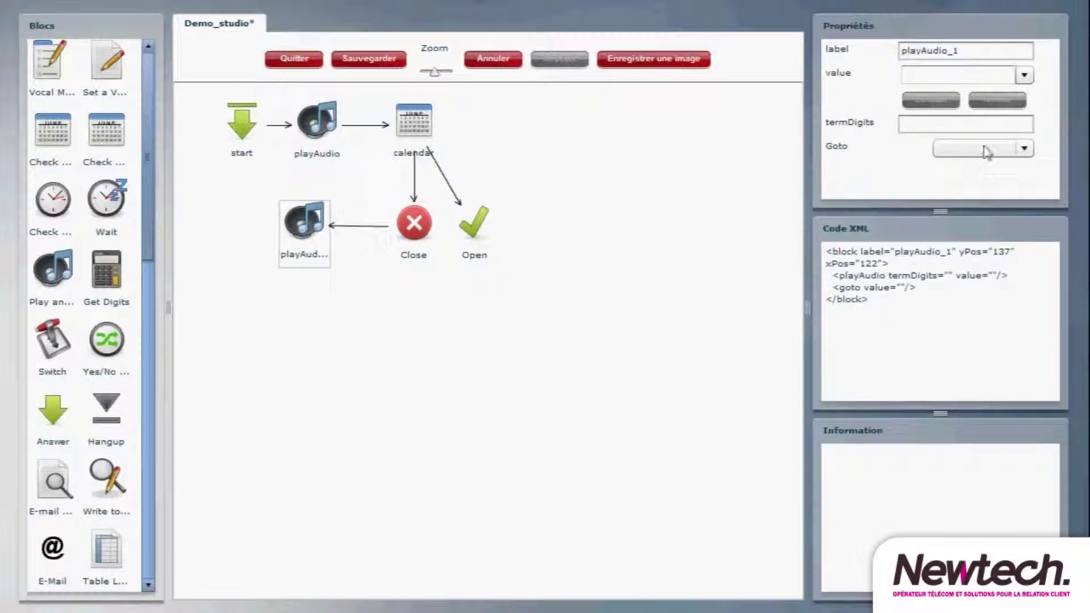
pyautogui.click(1025, 76)
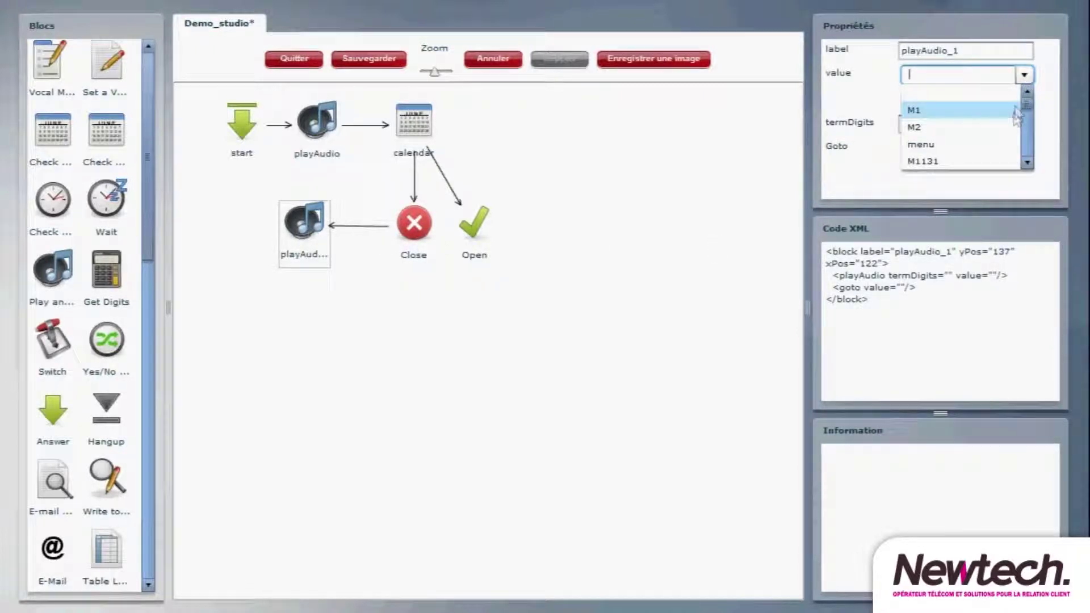
pyautogui.click(1012, 129)
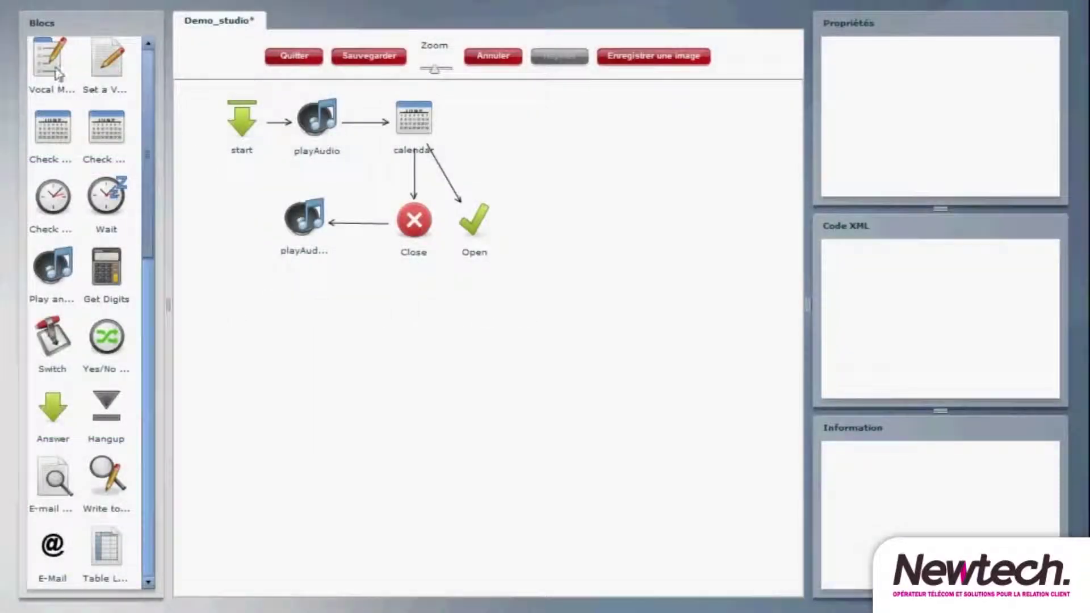
# - Link Open to a new menu block playing the menu prompt, with ERR as its no-input message
pyautogui.moveTo(56, 73); pyautogui.dragTo(536, 227)
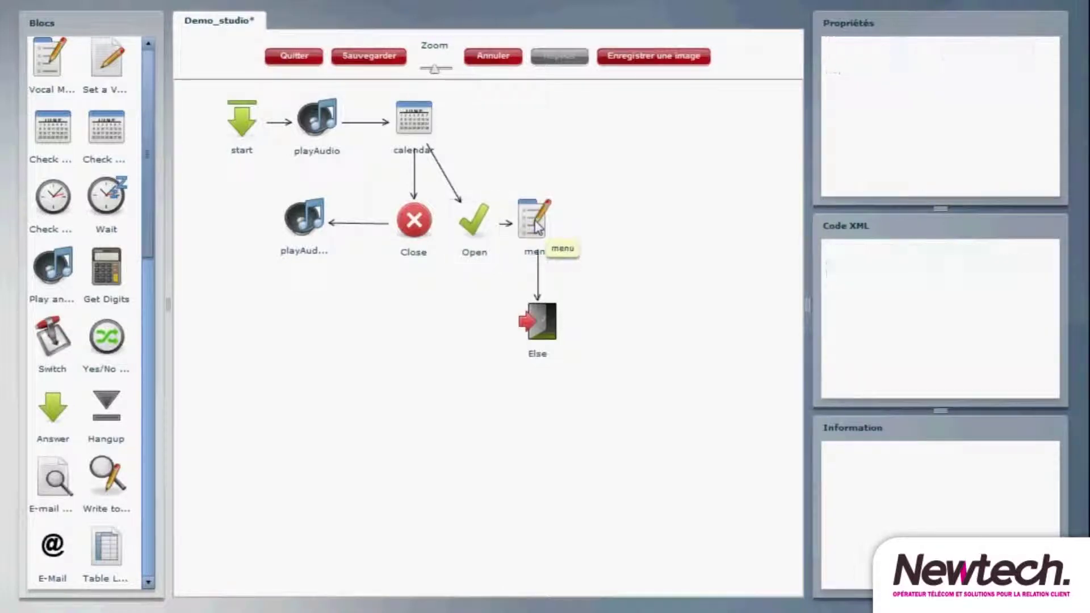
pyautogui.click(536, 227)
pyautogui.click(1010, 72)
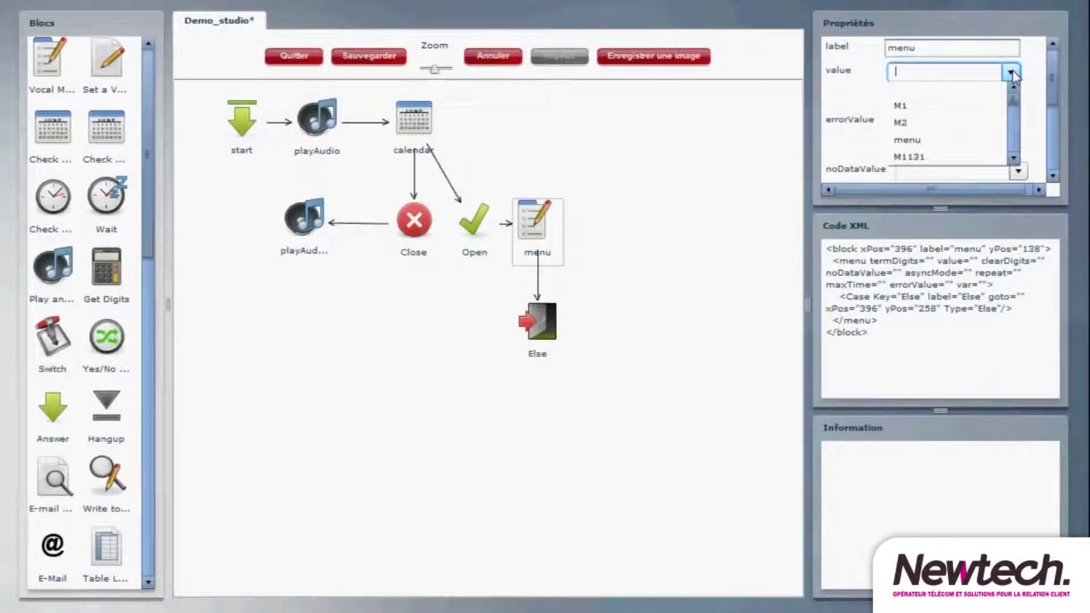
pyautogui.click(984, 147)
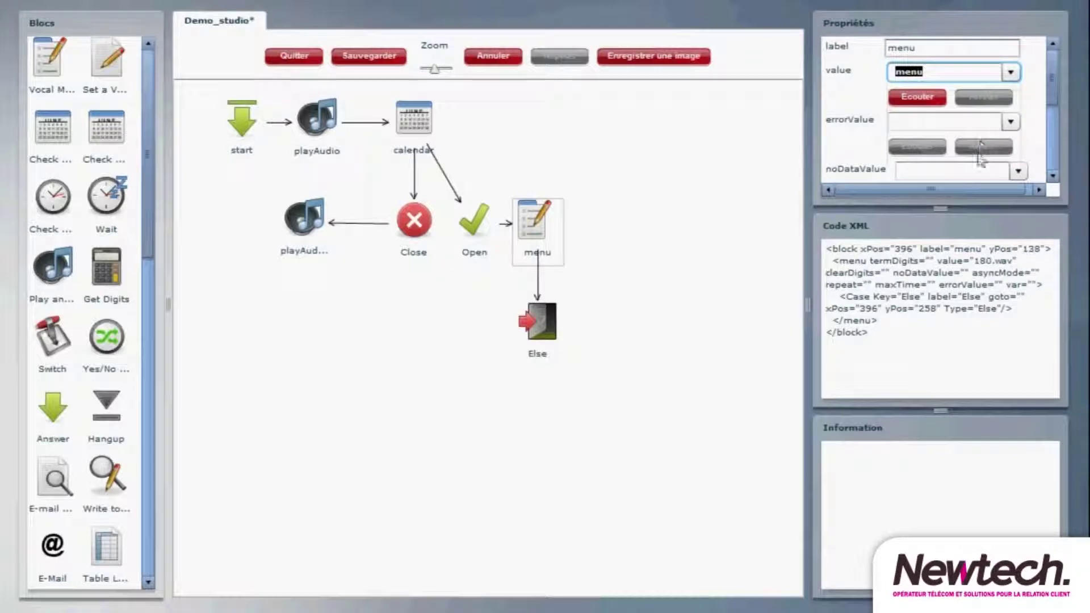
pyautogui.click(976, 175)
pyautogui.click(1019, 171)
pyautogui.scroll(-2, 966, 239)
pyautogui.click(993, 257)
# - Set the menu's termDigits to 1234, maxTime 20, repeat 2 and asyncMode 1
pyautogui.moveTo(1054, 97); pyautogui.dragTo(1045, 184)
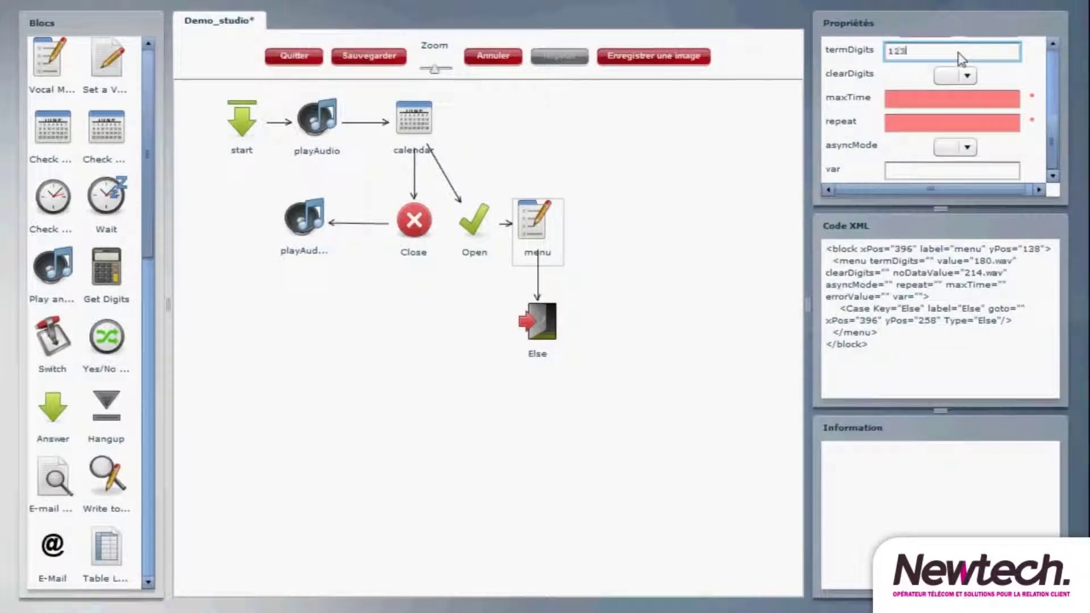
pyautogui.click(943, 102)
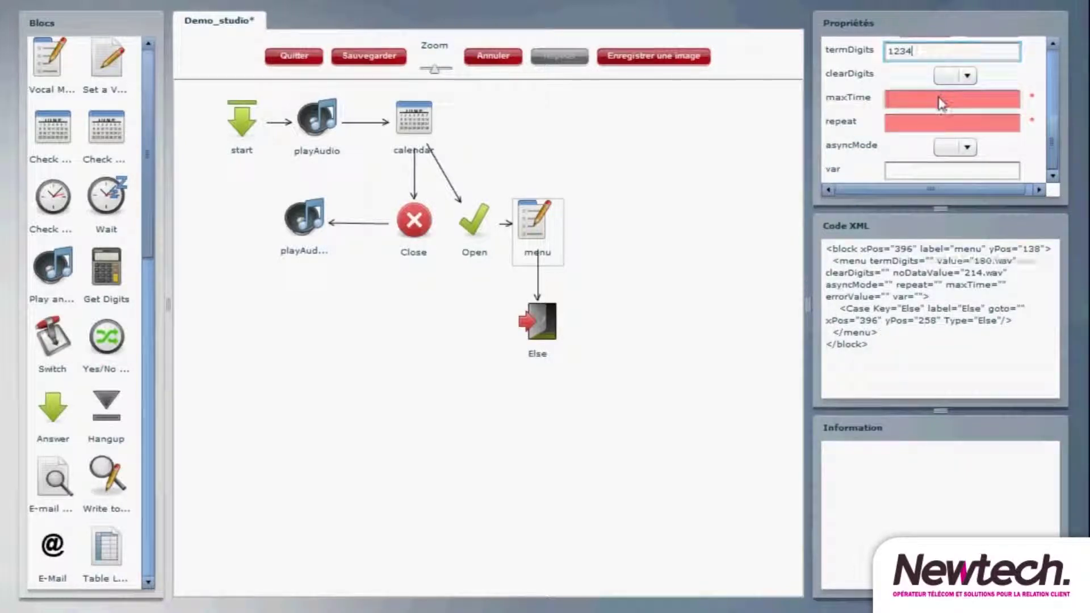
pyautogui.write('20')
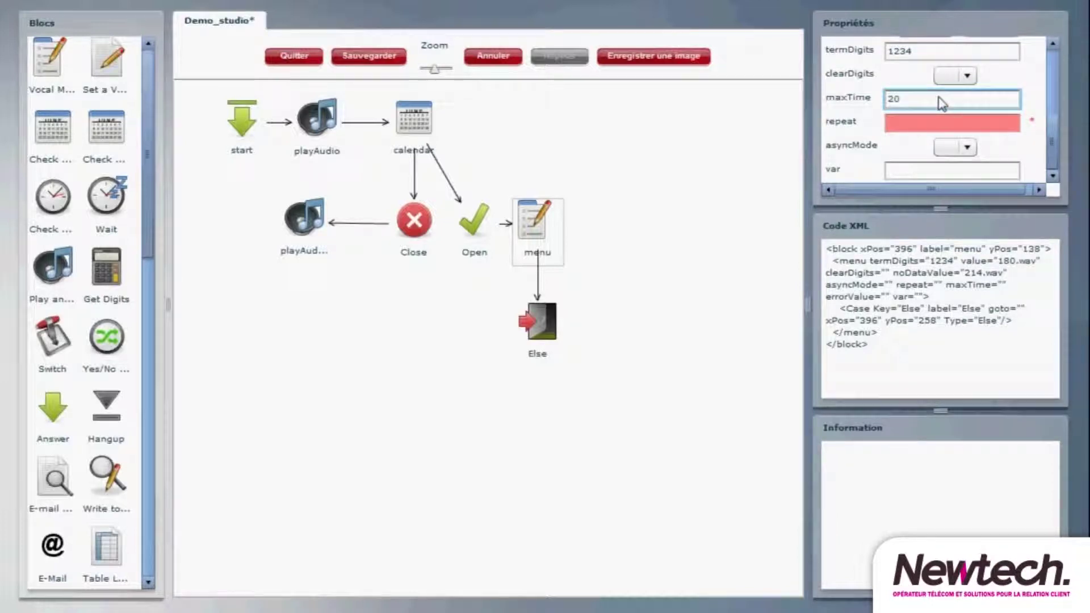
pyautogui.press('Tab')
pyautogui.write('2')
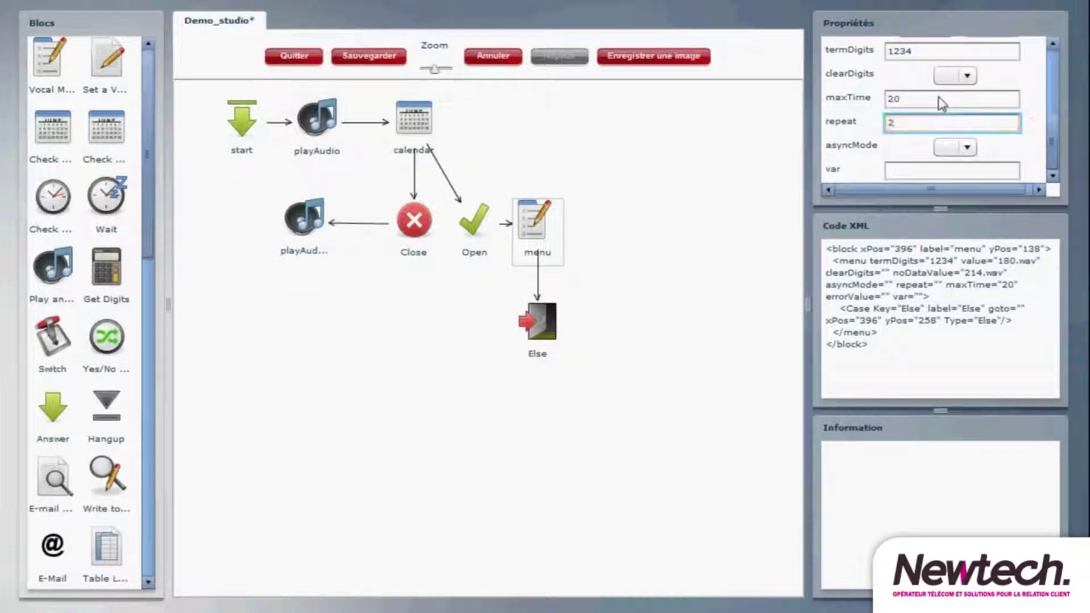
pyautogui.click(960, 149)
pyautogui.click(955, 182)
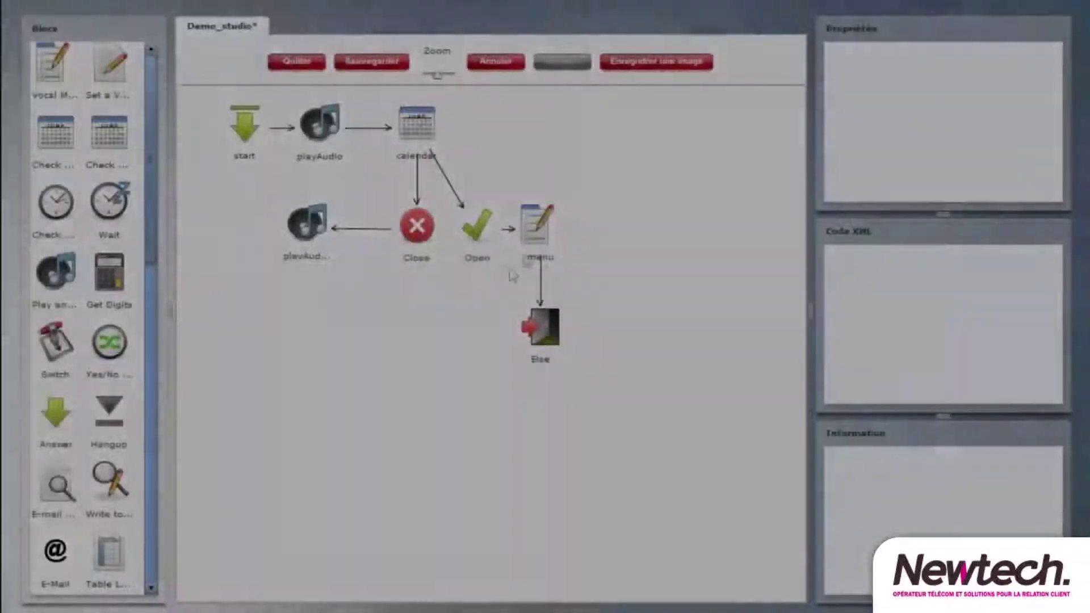
# - Add two cases to the menu block, labelled and keyed 1 and 2
pyautogui.rightClick(534, 234)
pyautogui.click(568, 267)
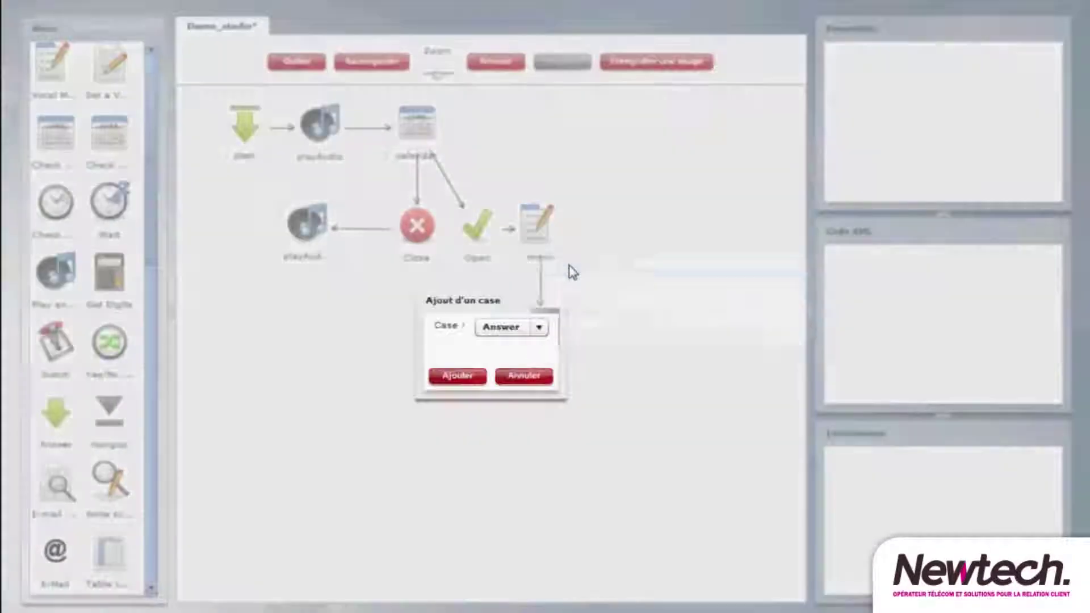
pyautogui.click(457, 376)
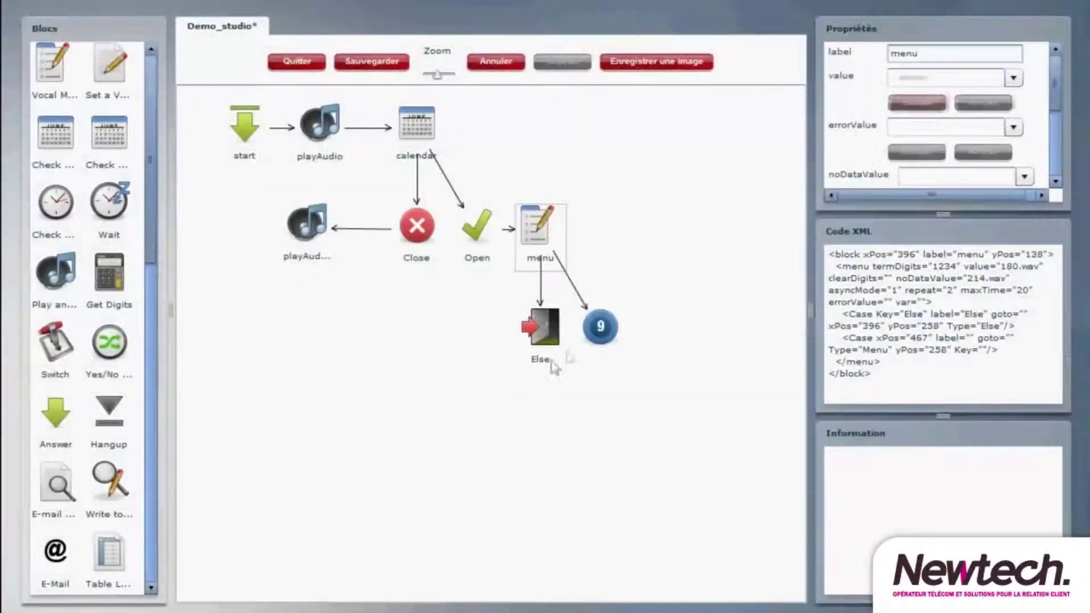
pyautogui.click(600, 328)
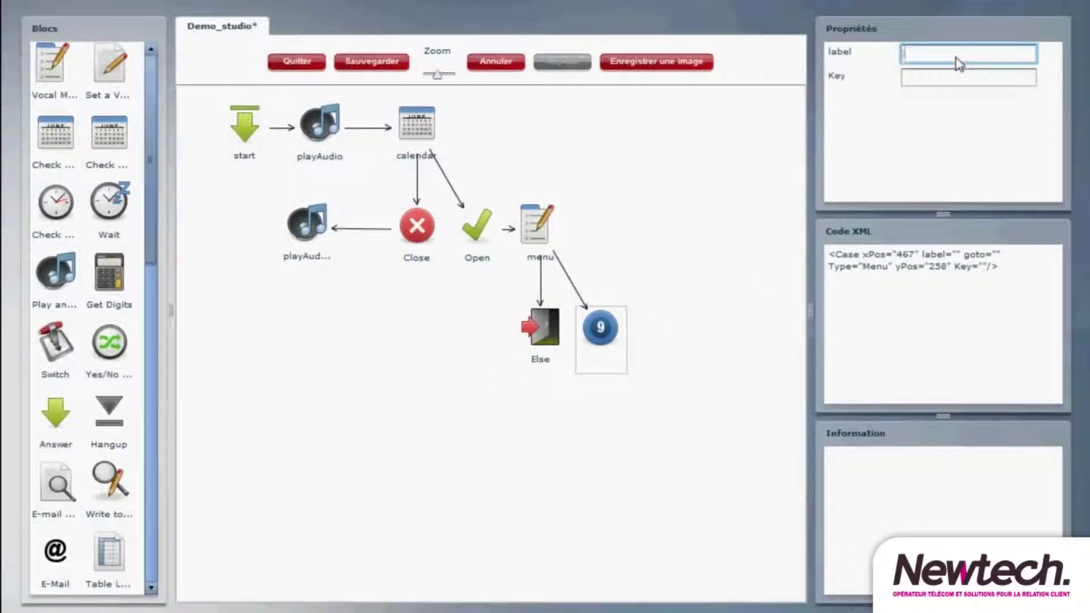
pyautogui.press('Tab')
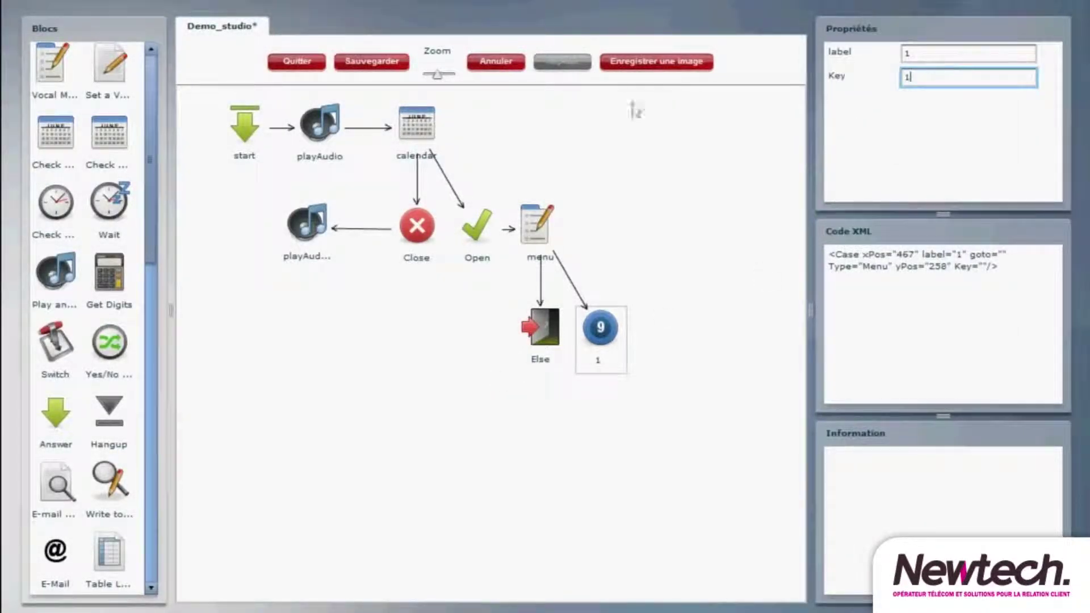
pyautogui.rightClick(545, 218)
pyautogui.click(573, 246)
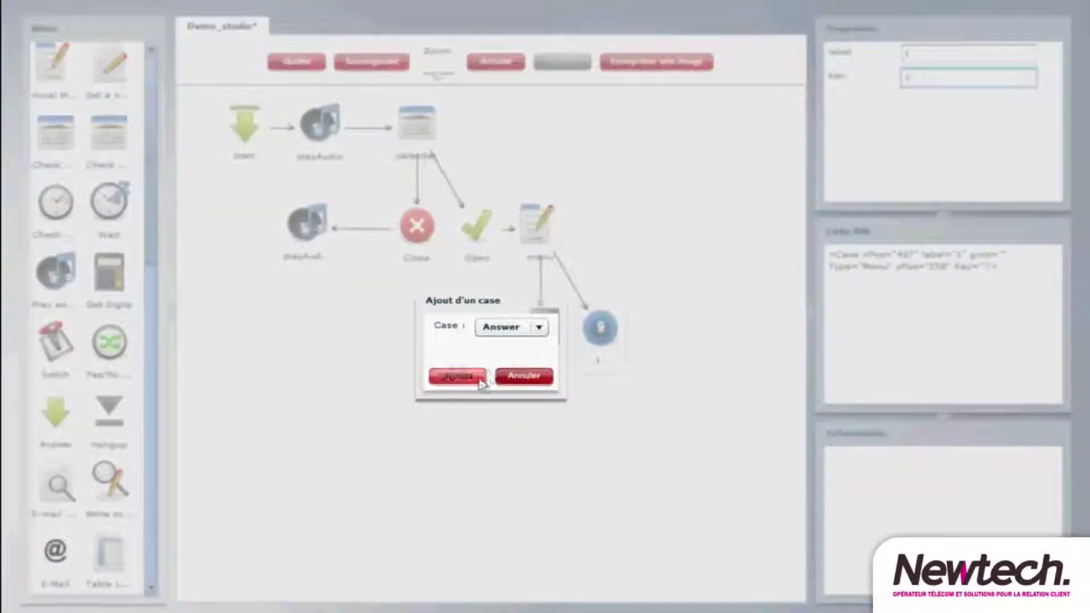
pyautogui.click(458, 376)
pyautogui.click(660, 327)
pyautogui.write('2')
pyautogui.press('Tab')
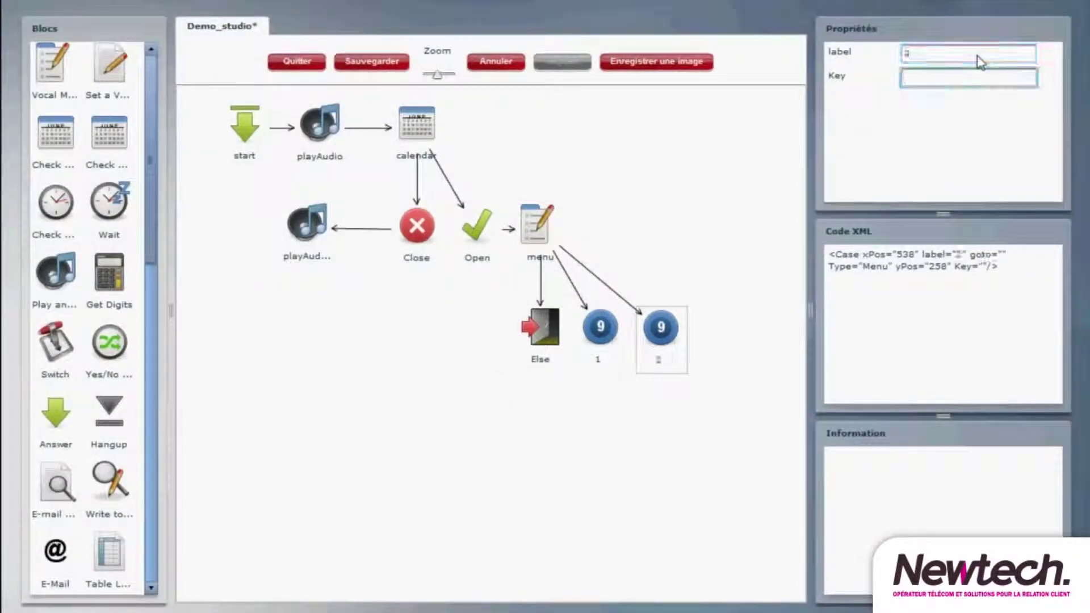
pyautogui.write('2')
# - Add cases 3 and 4 to the menu with matching labels and keys
pyautogui.rightClick(544, 230)
pyautogui.click(585, 253)
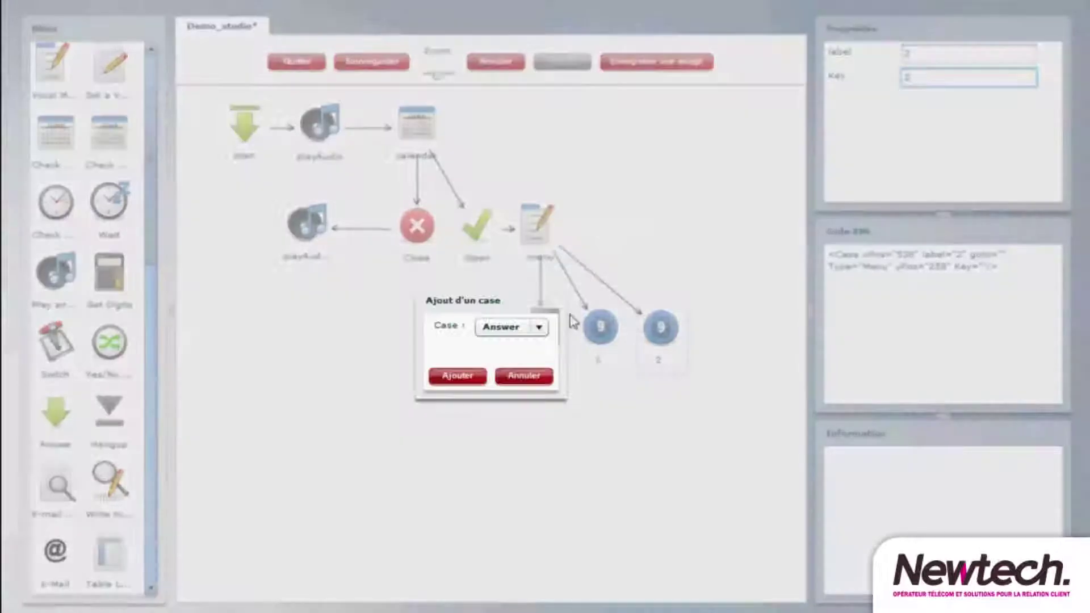
pyautogui.click(458, 376)
pyautogui.click(721, 328)
pyautogui.write('3')
pyautogui.press('Tab')
pyautogui.rightClick(554, 229)
pyautogui.click(590, 259)
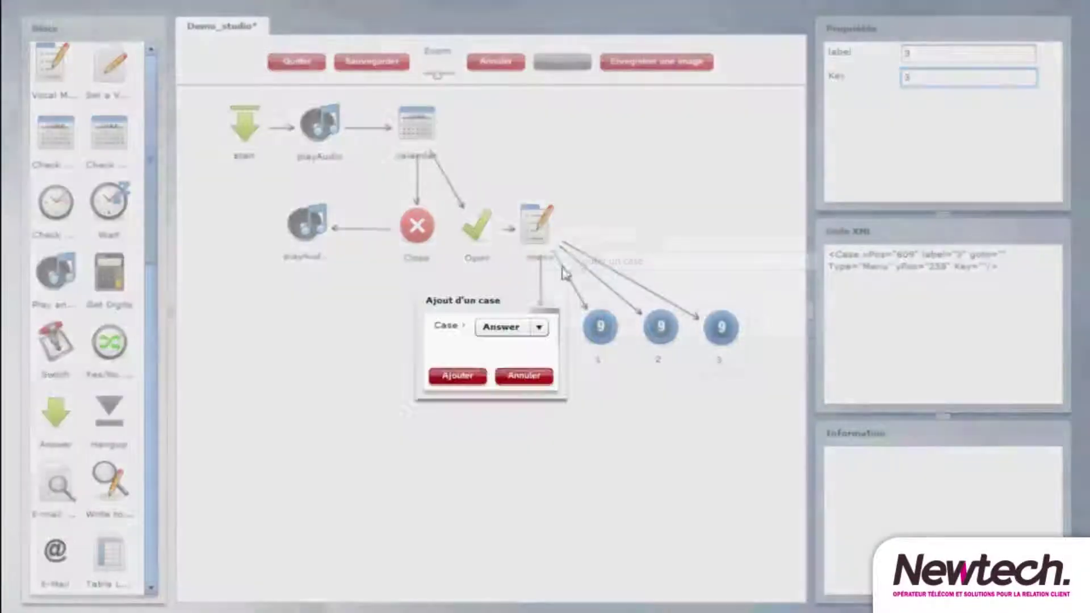
pyautogui.click(459, 377)
pyautogui.click(767, 325)
pyautogui.write('4')
pyautogui.press('Tab')
pyautogui.write('4')
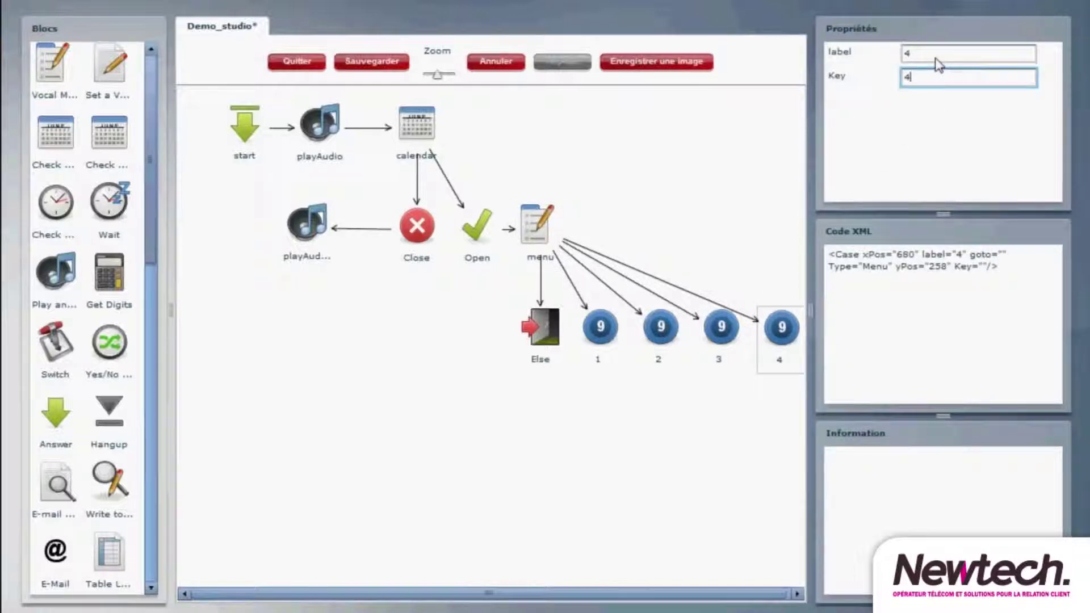
# - Line up the Else exit and cases 1 to 4 in a row beneath the menu
pyautogui.moveTo(540, 326); pyautogui.dragTo(298, 326)
pyautogui.moveTo(601, 326); pyautogui.dragTo(415, 323)
pyautogui.moveTo(661, 326); pyautogui.dragTo(538, 319)
pyautogui.moveTo(724, 328); pyautogui.dragTo(639, 315)
pyautogui.moveTo(781, 327); pyautogui.dragTo(741, 320)
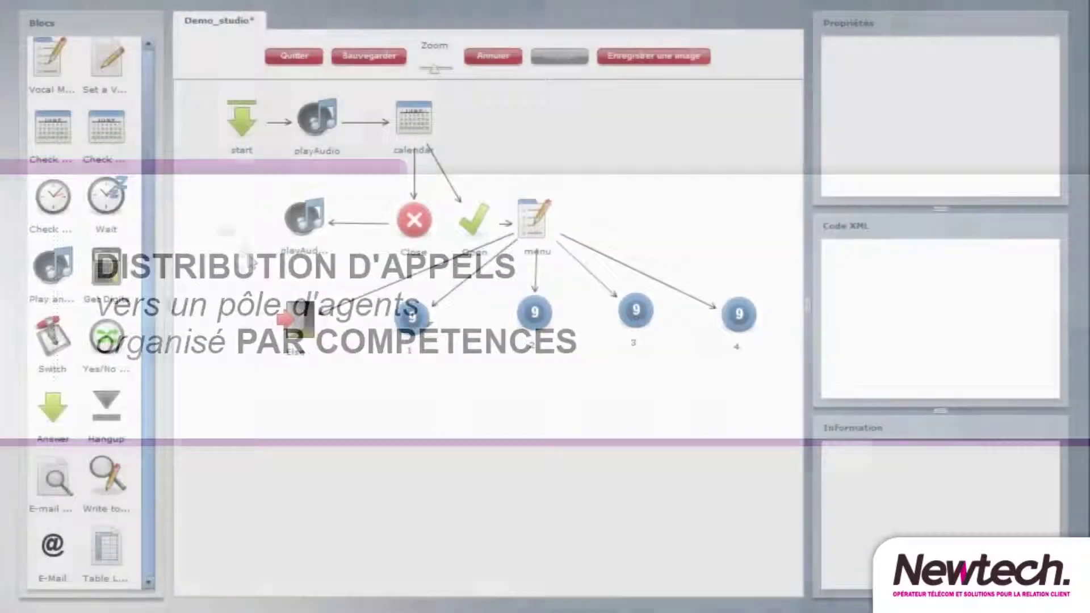
# - Add an addSkill block under key 1 that adds the Commande skill
pyautogui.moveTo(158, 168); pyautogui.dragTo(144, 364)
pyautogui.moveTo(51, 358); pyautogui.dragTo(408, 384)
pyautogui.click(408, 384)
pyautogui.click(1023, 72)
pyautogui.click(997, 149)
# - Link a new enqueue block under addSkill for the service client FR queue, pushing the URL on answer
pyautogui.moveTo(113, 225); pyautogui.dragTo(415, 471)
pyautogui.moveTo(409, 379); pyautogui.dragTo(411, 449)
pyautogui.click(412, 449)
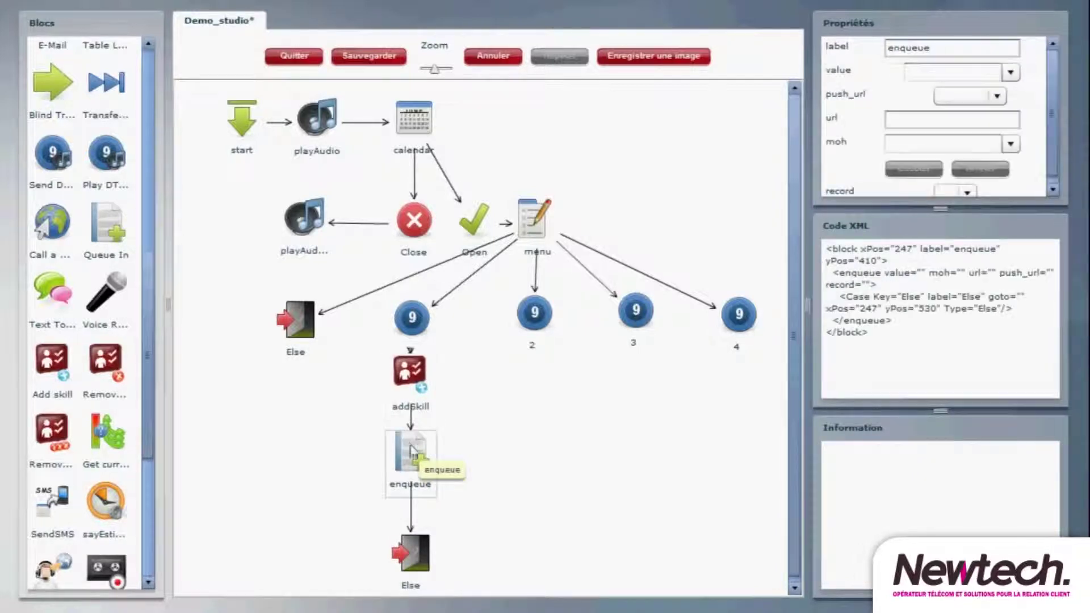
pyautogui.click(1011, 72)
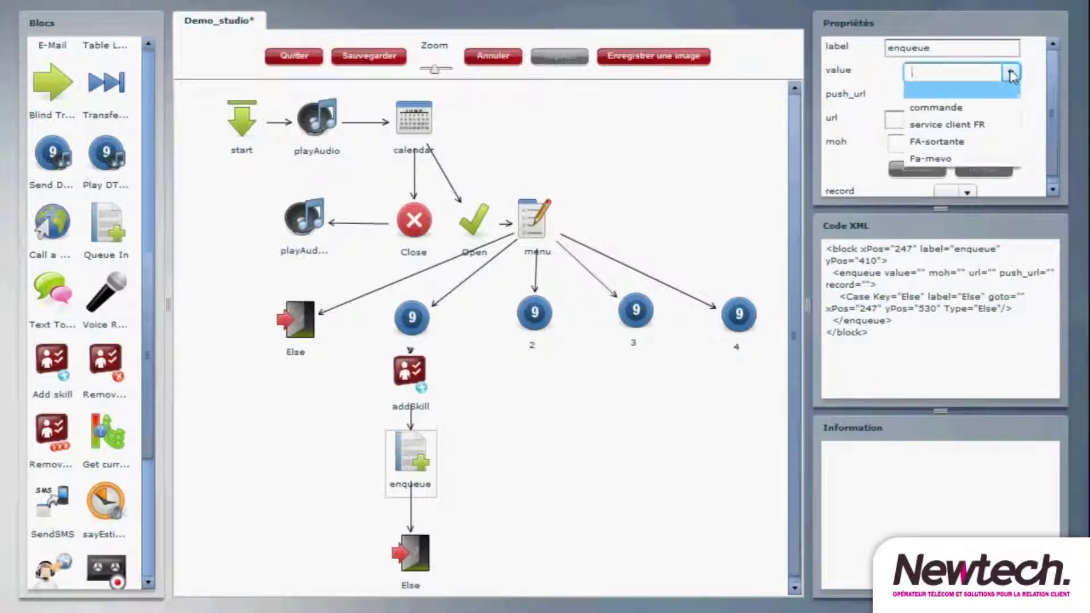
pyautogui.click(994, 125)
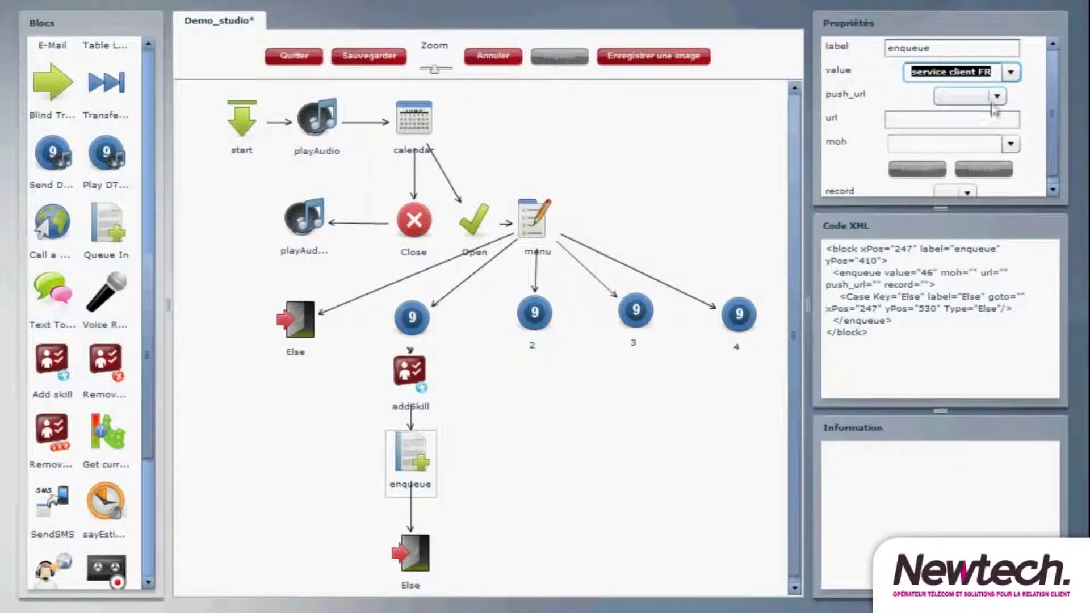
pyautogui.click(996, 96)
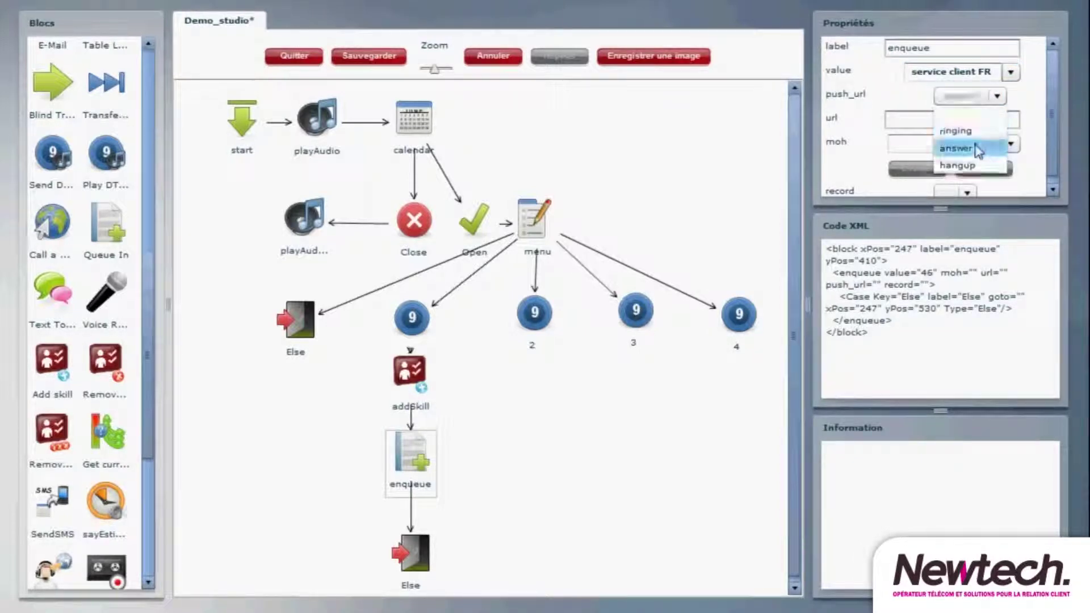
pyautogui.click(978, 149)
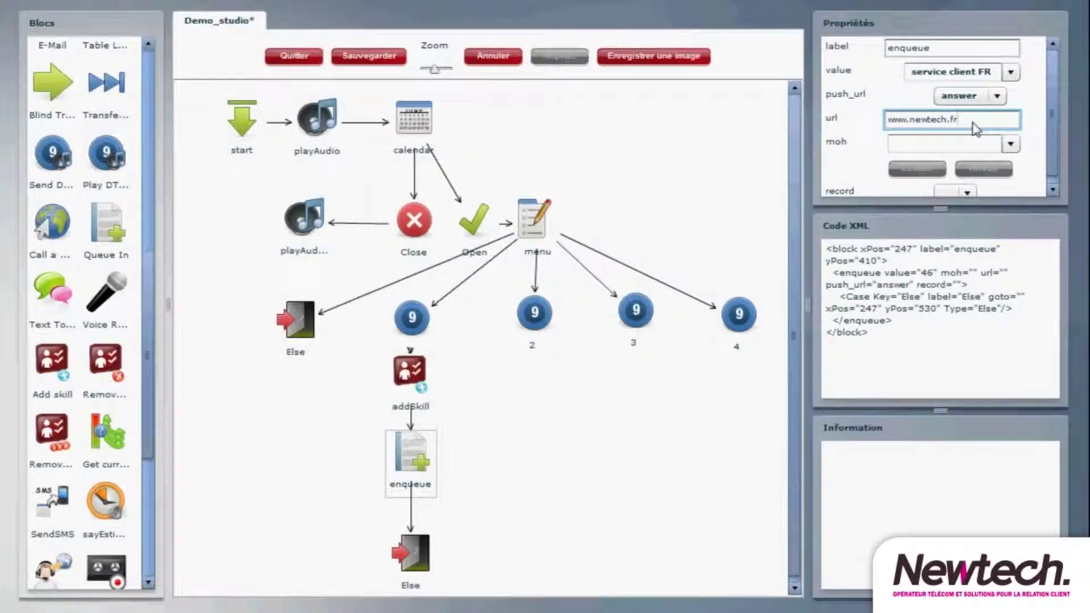
# - Give the enqueue block A_1 hold music and turn call recording on (record 1)
pyautogui.click(1010, 145)
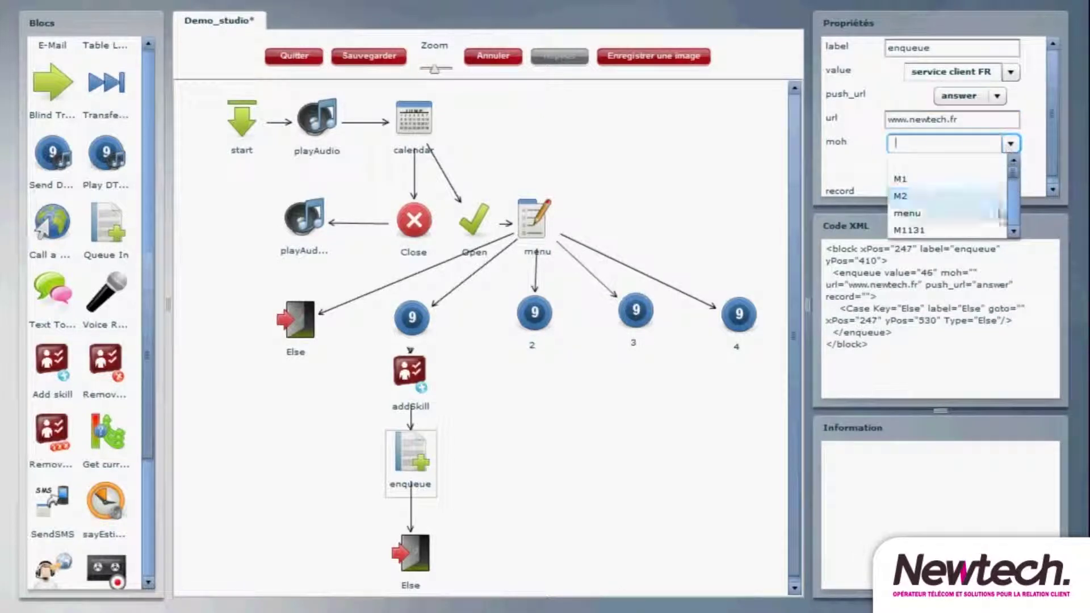
pyautogui.click(1004, 230)
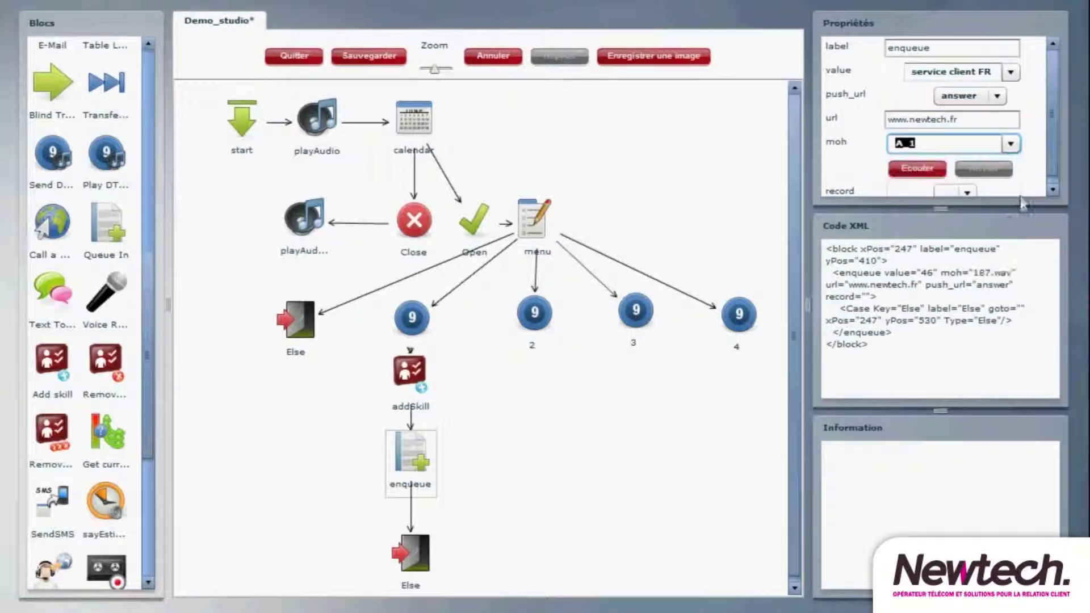
pyautogui.scroll(-1, 1051, 170)
pyautogui.click(970, 186)
pyautogui.click(951, 242)
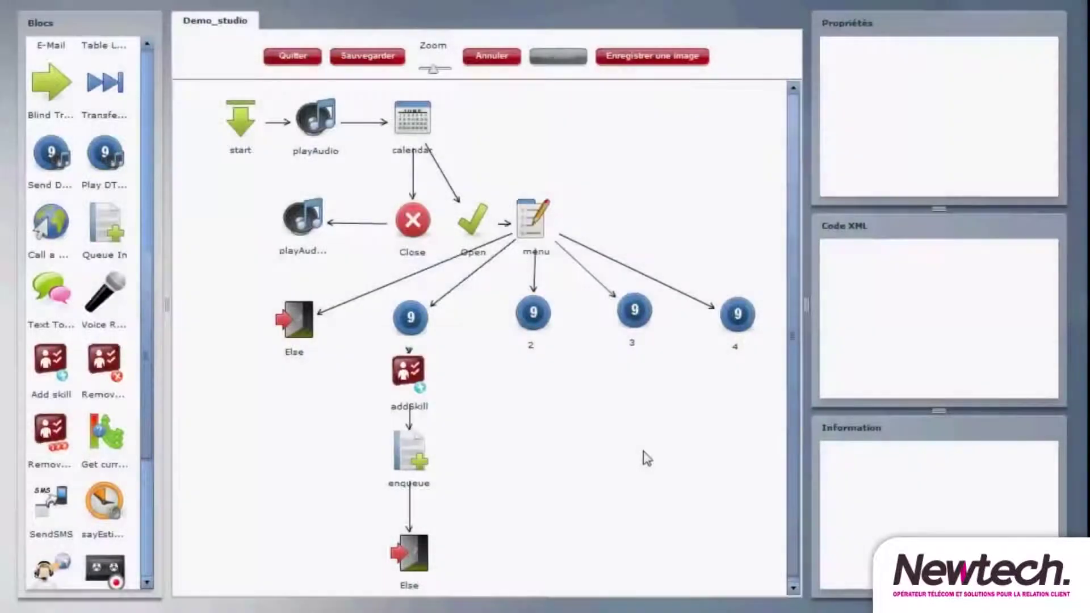
# - Add addSkill_1 under key 2 with the Retour skill and link it to the shared enqueue block
pyautogui.moveTo(48, 369); pyautogui.dragTo(532, 390)
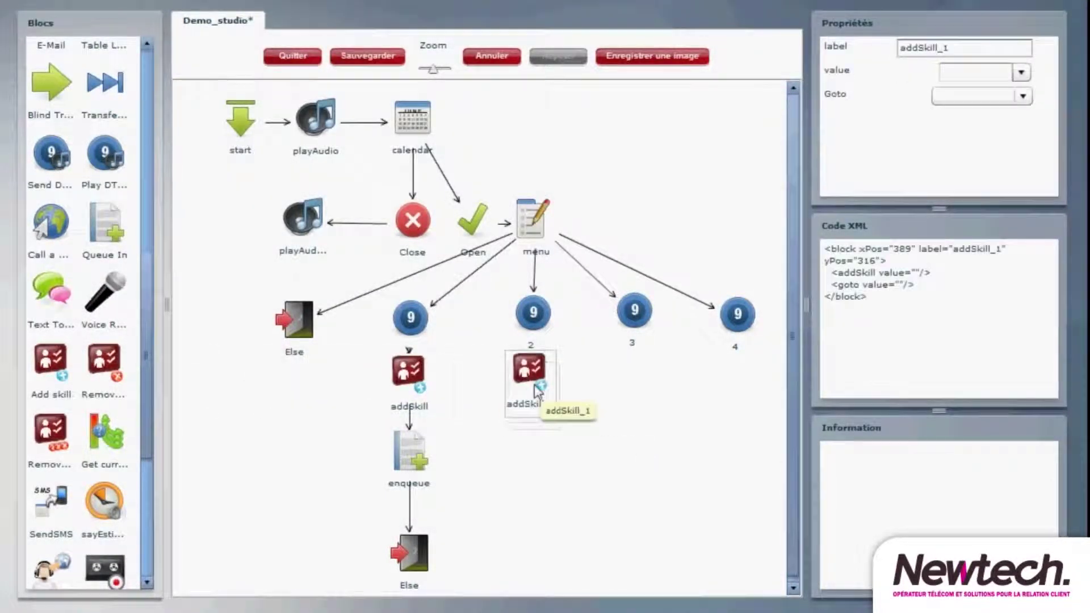
pyautogui.moveTo(534, 324); pyautogui.dragTo(533, 368)
pyautogui.click(533, 368)
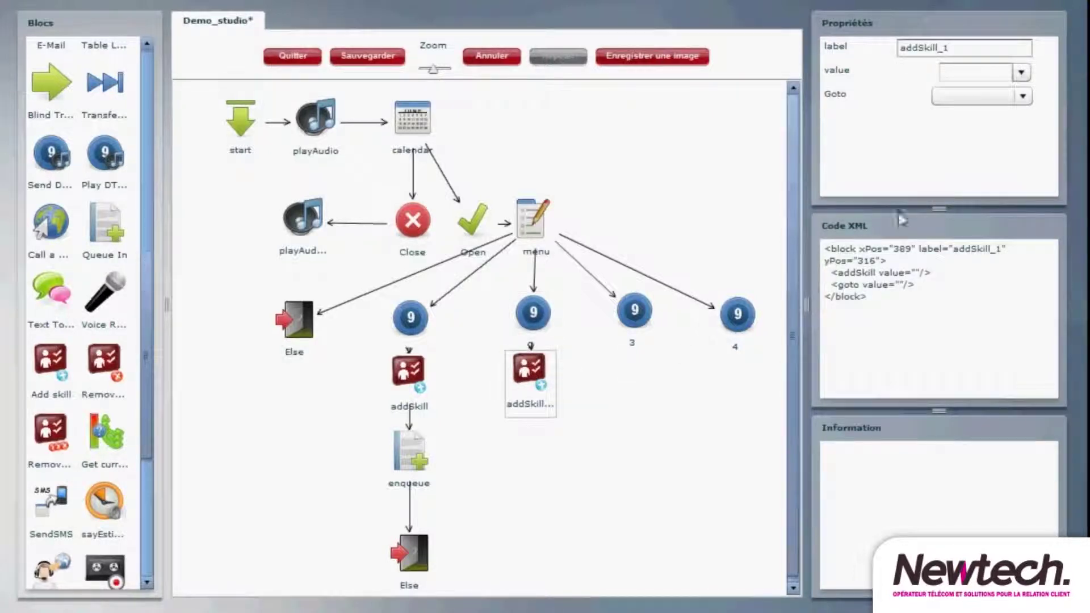
pyautogui.click(1021, 72)
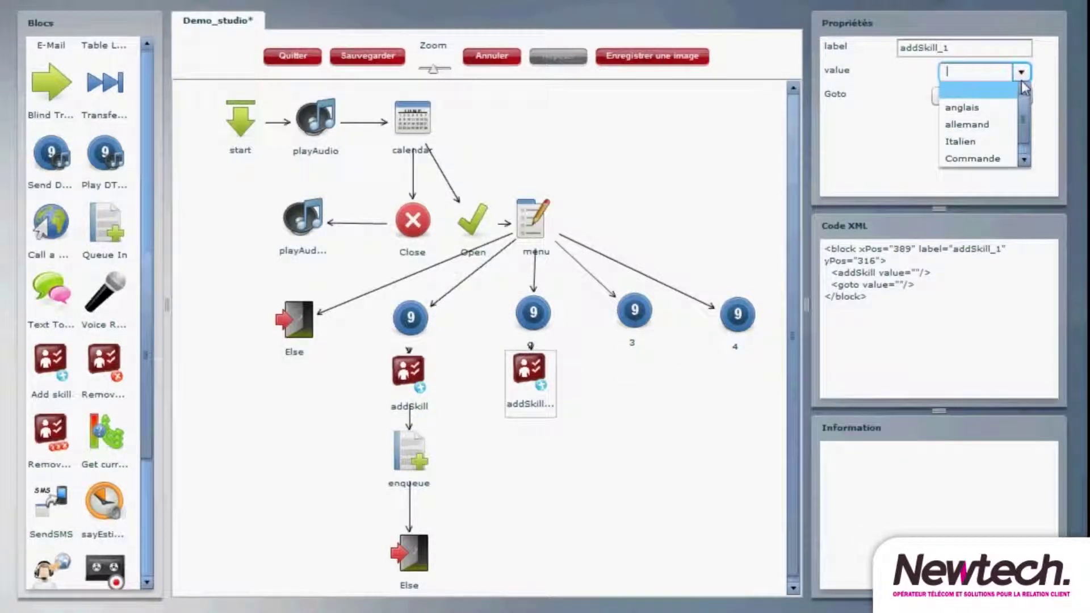
pyautogui.moveTo(1022, 110); pyautogui.dragTo(1023, 120)
pyautogui.click(973, 159)
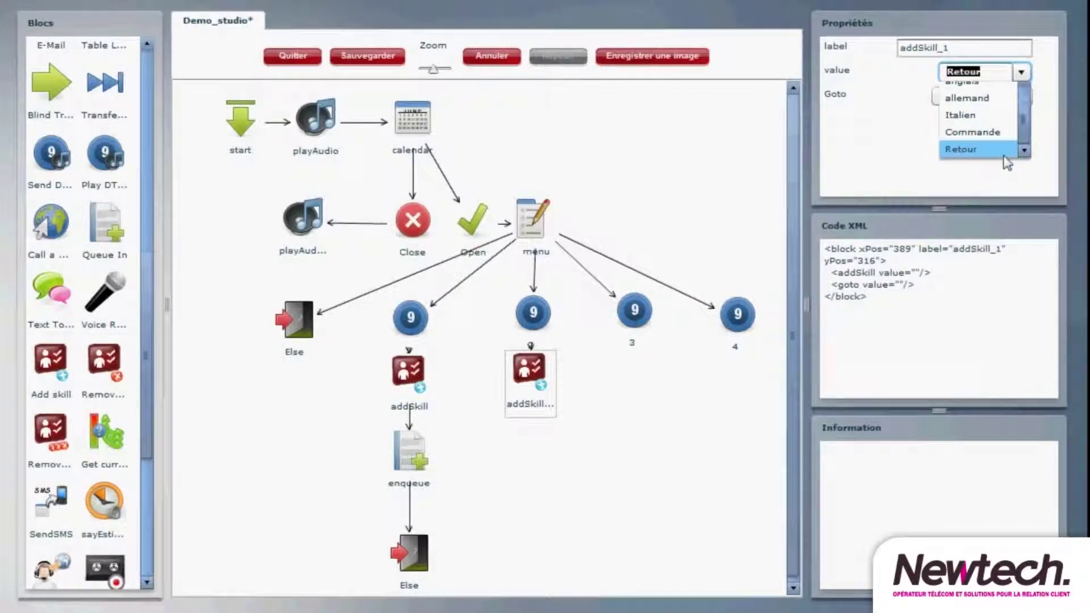
pyautogui.moveTo(528, 369); pyautogui.dragTo(409, 454)
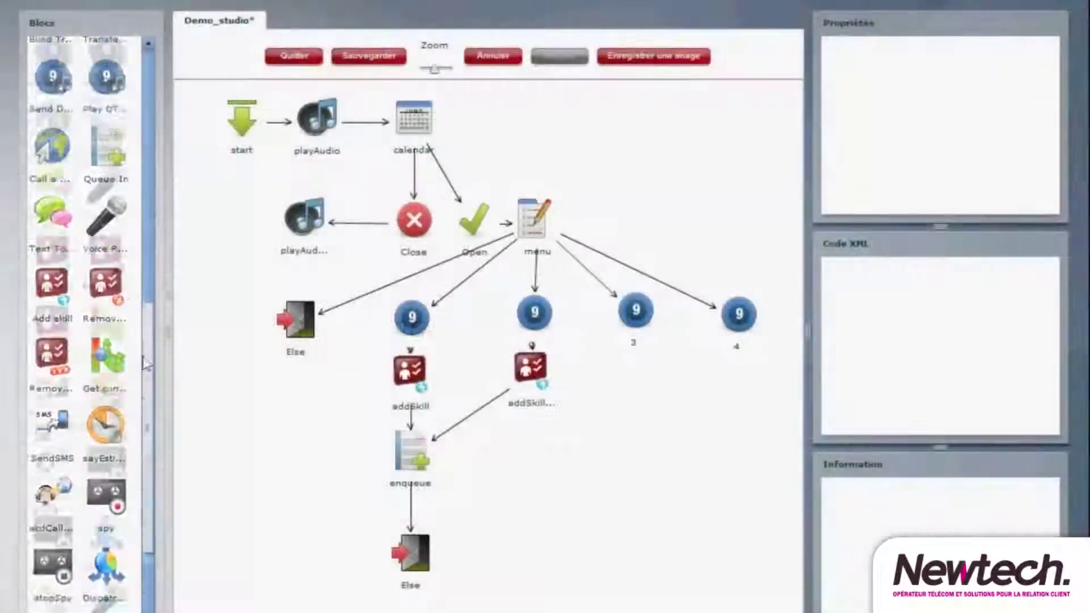
# - Link key 3 to a new dispatcher and add a proportion case with value 30
pyautogui.scroll(-3, 146, 365)
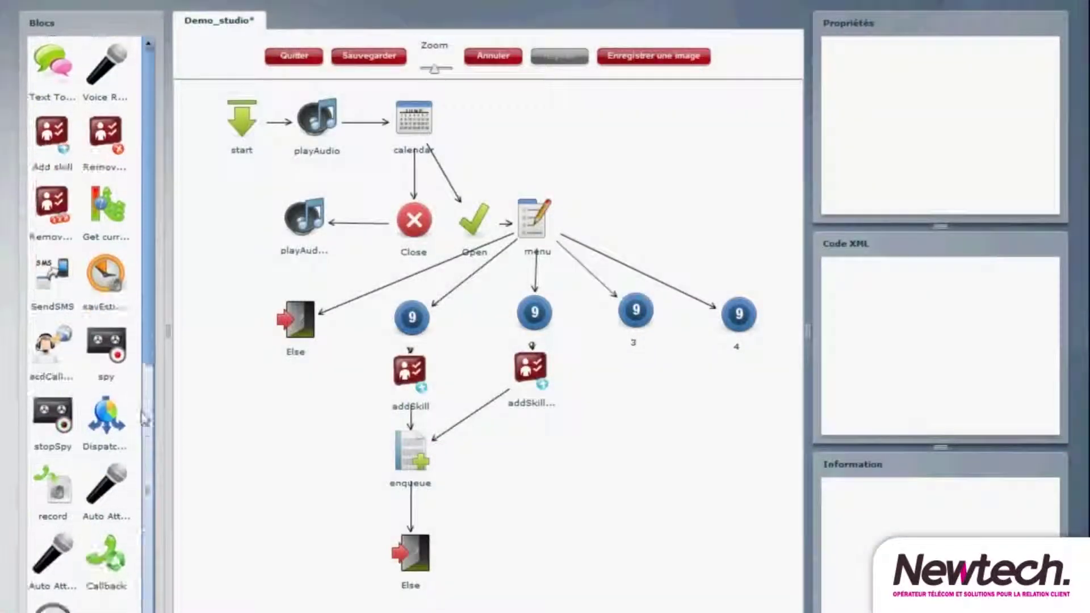
pyautogui.moveTo(108, 419); pyautogui.dragTo(636, 378)
pyautogui.moveTo(636, 326); pyautogui.dragTo(635, 376)
pyautogui.rightClick(633, 375)
pyautogui.click(696, 403)
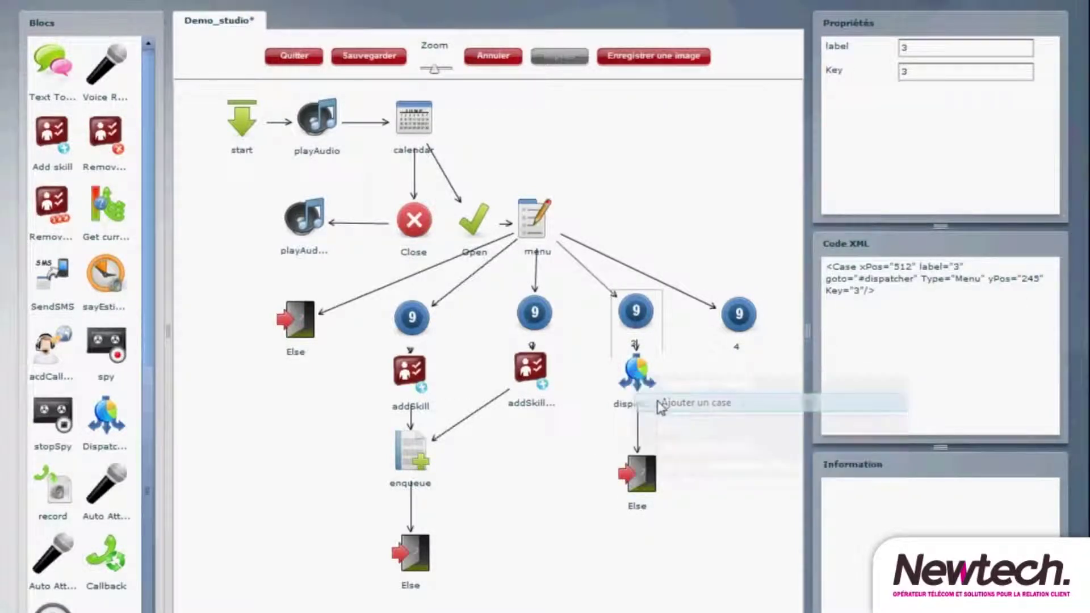
pyautogui.click(451, 397)
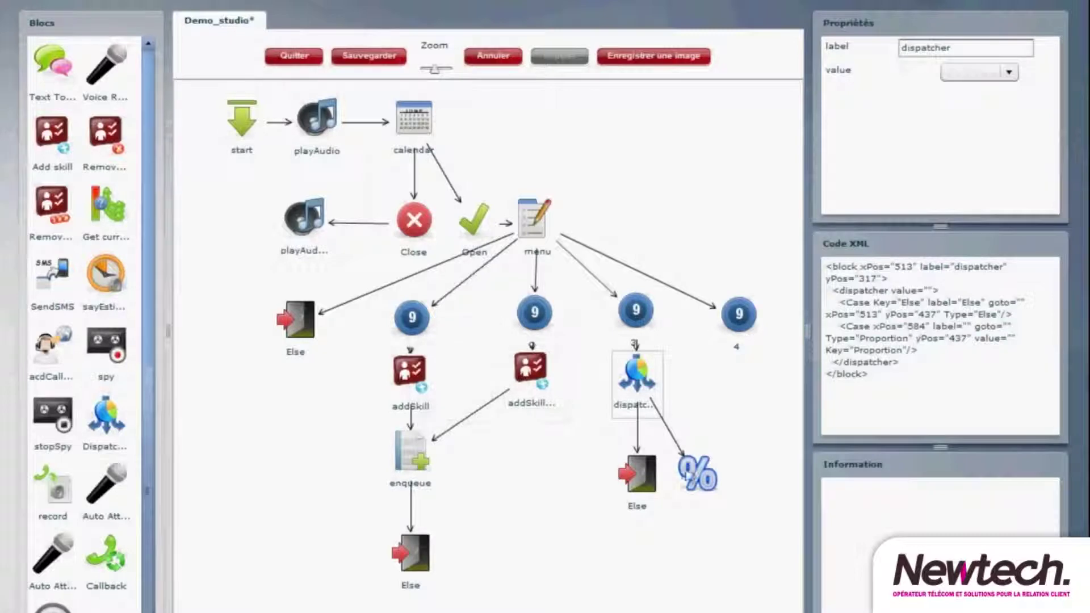
pyautogui.click(690, 477)
pyautogui.click(907, 50)
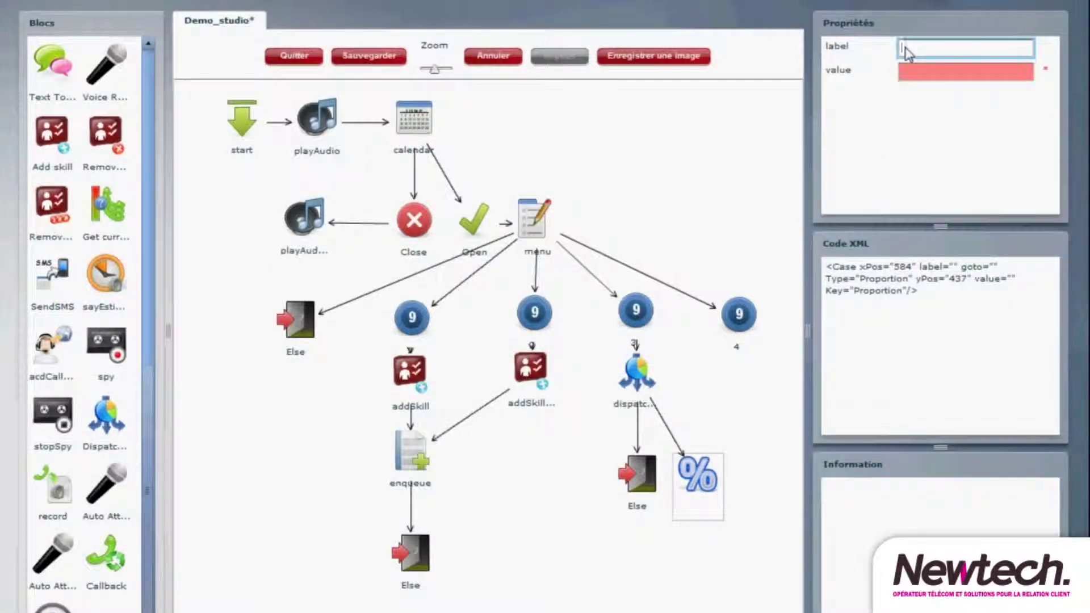
pyautogui.press('Tab')
pyautogui.write('30')
# - Add a second dispatcher proportion case labelled and valued 70
pyautogui.rightClick(637, 365)
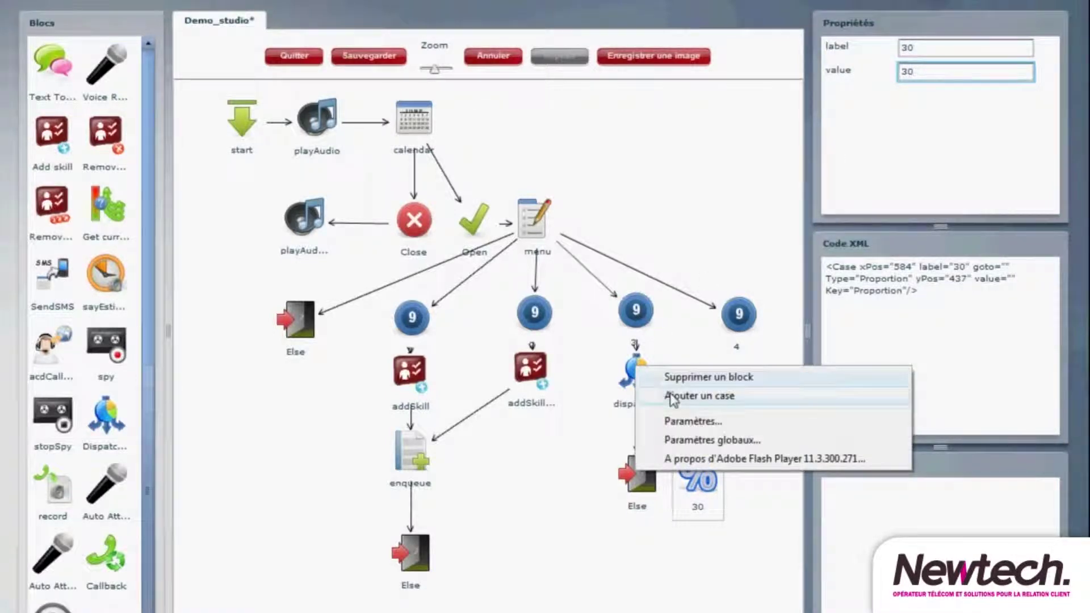
pyautogui.click(699, 396)
pyautogui.click(483, 399)
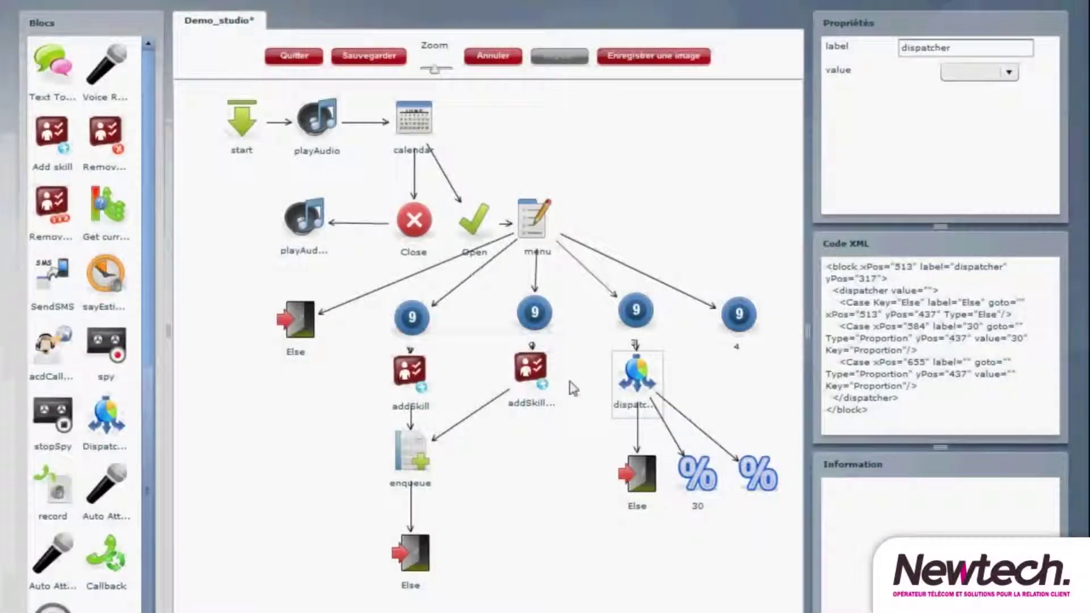
pyautogui.click(750, 477)
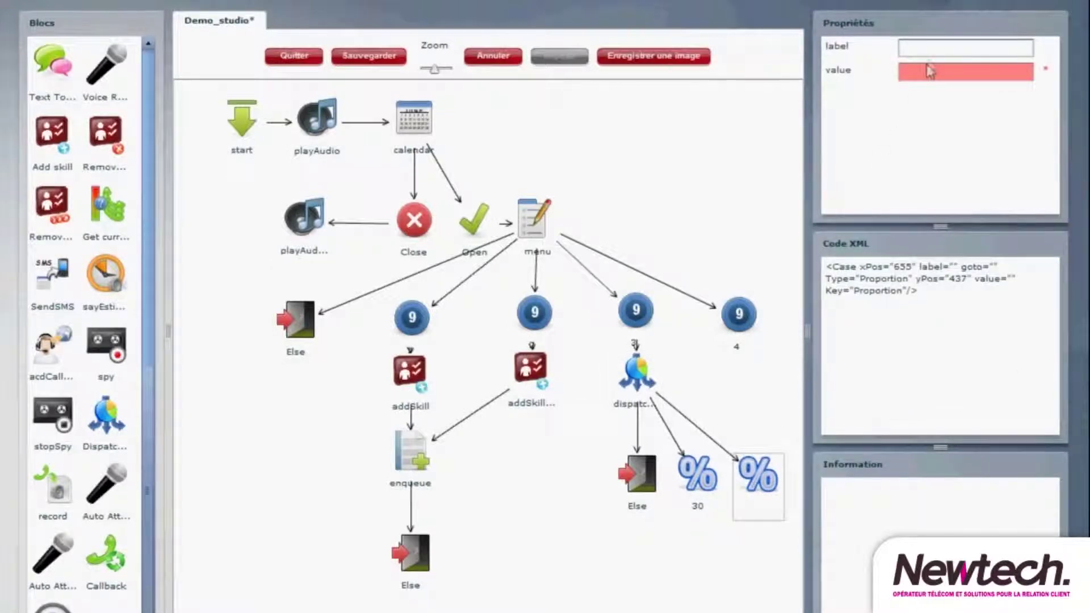
pyautogui.click(932, 49)
pyautogui.write('70')
pyautogui.press('Tab')
pyautogui.write('7')
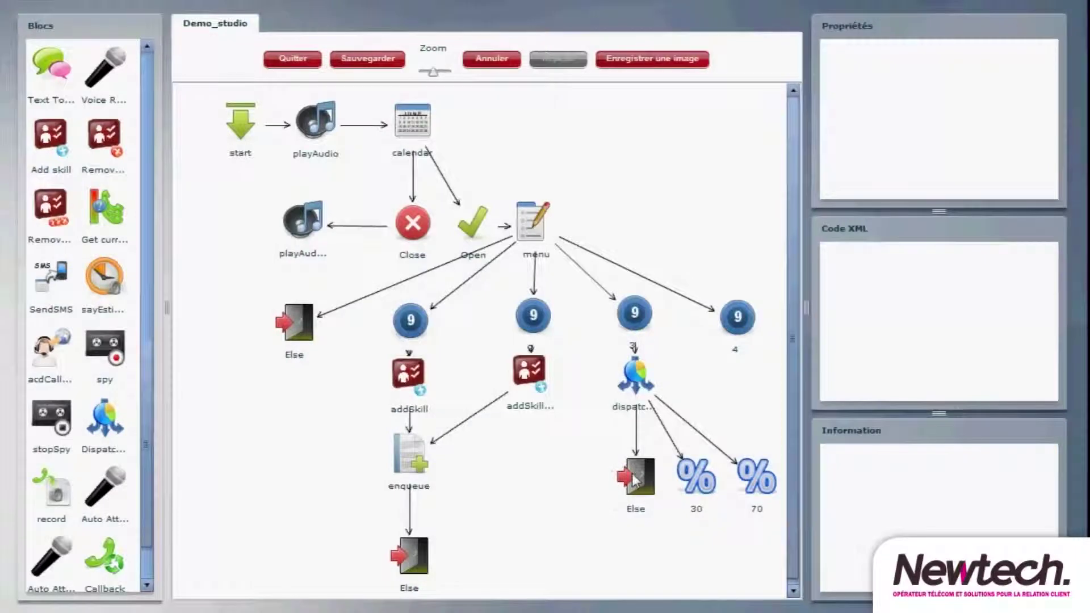
# - Spread the dispatcher's Else, 30 and 70 cases beneath it and add a transfer block under 30
pyautogui.moveTo(635, 479); pyautogui.dragTo(561, 476)
pyautogui.moveTo(696, 486); pyautogui.dragTo(646, 469)
pyautogui.moveTo(757, 476); pyautogui.dragTo(711, 464)
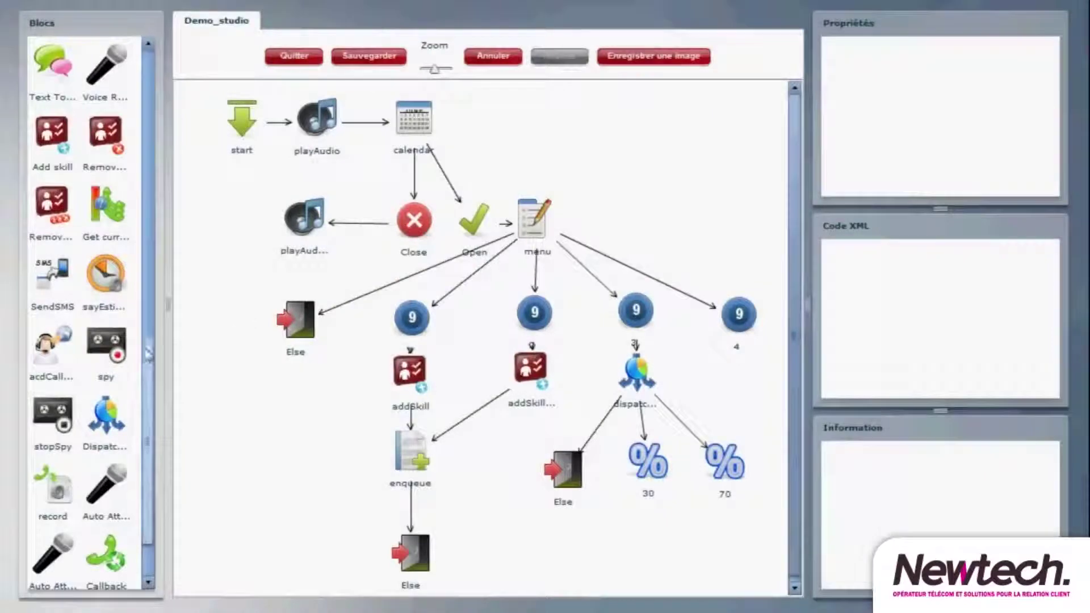
pyautogui.moveTo(147, 357); pyautogui.dragTo(161, 198)
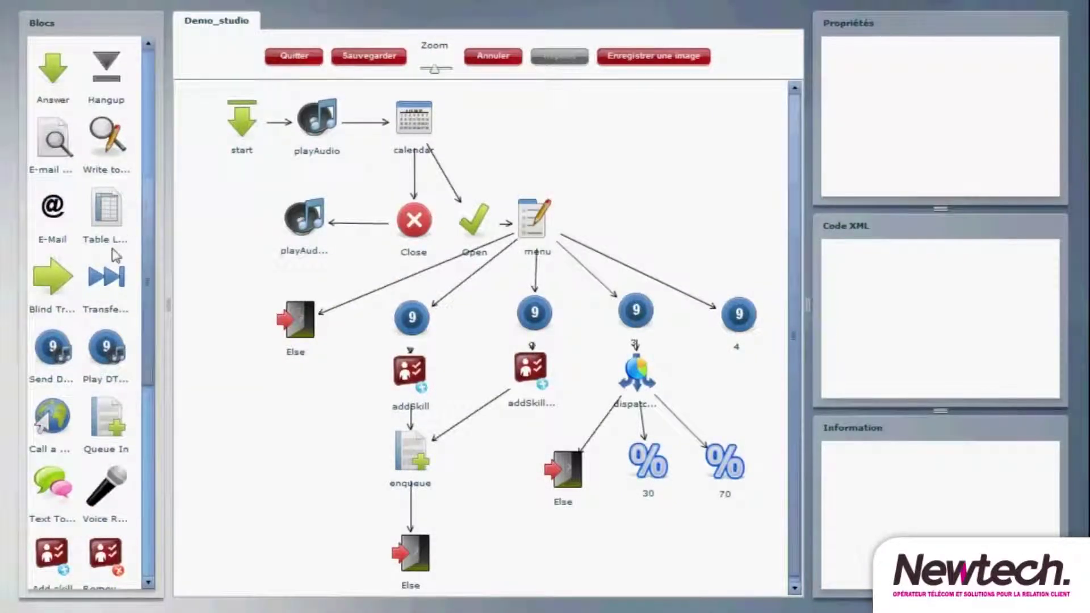
pyautogui.moveTo(114, 282); pyautogui.dragTo(645, 524)
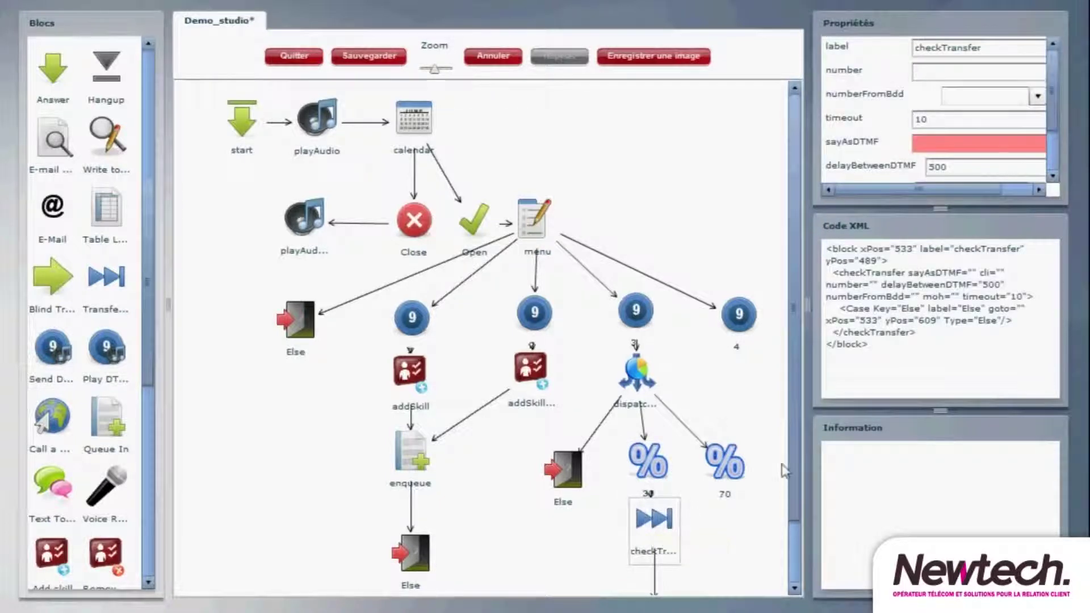
# - Set the 30% transfer to Outsourceur 1 with A_1 hold music and enter the caller ID number
pyautogui.click(1037, 96)
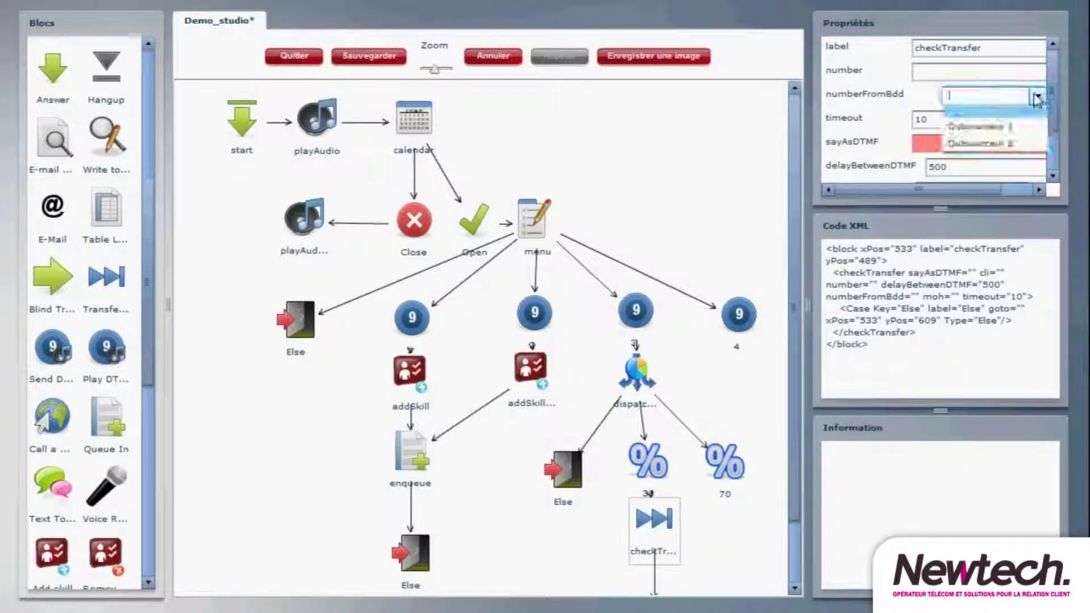
pyautogui.click(1016, 116)
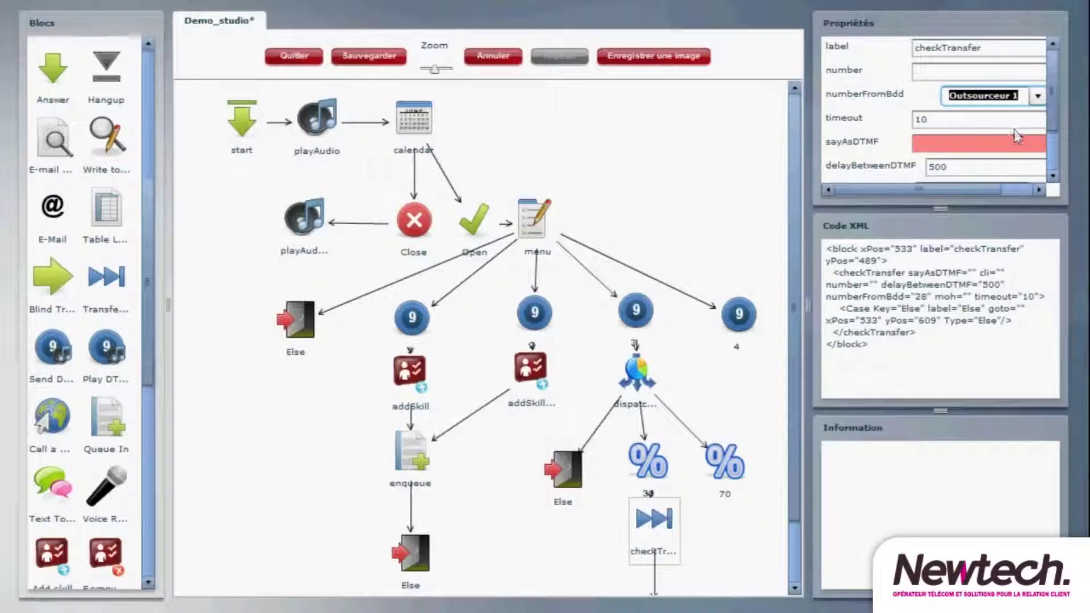
pyautogui.scroll(-3, 1034, 131)
pyautogui.click(1037, 122)
pyautogui.scroll(-2, 977, 182)
pyautogui.click(937, 207)
pyautogui.click(999, 172)
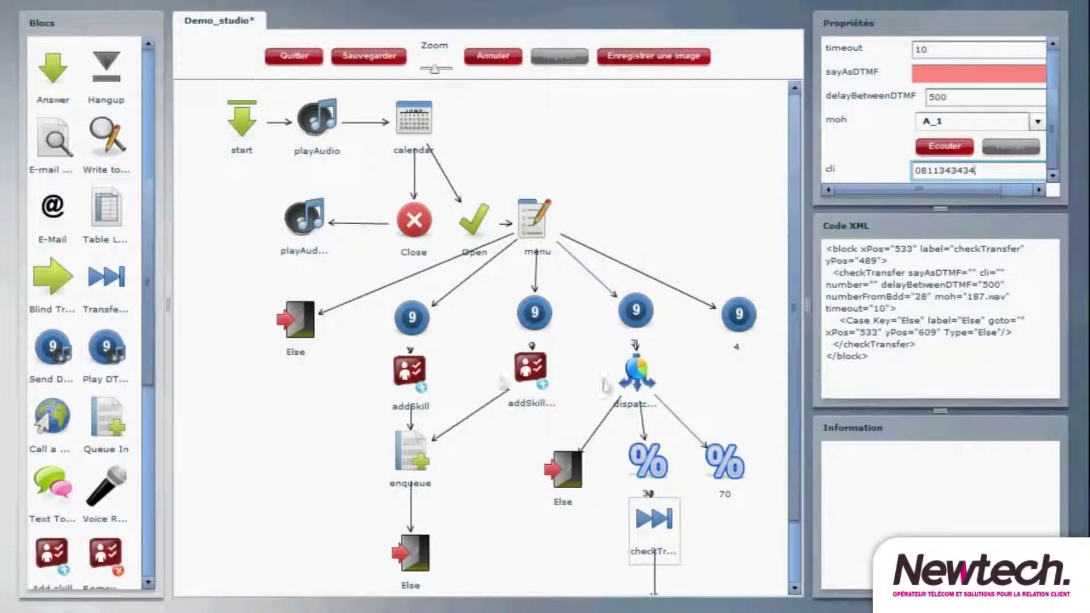
# - Add a transfer under the 70 case to Outsourceur 2 with A_1 hold music and its caller ID
pyautogui.moveTo(121, 295); pyautogui.dragTo(724, 536)
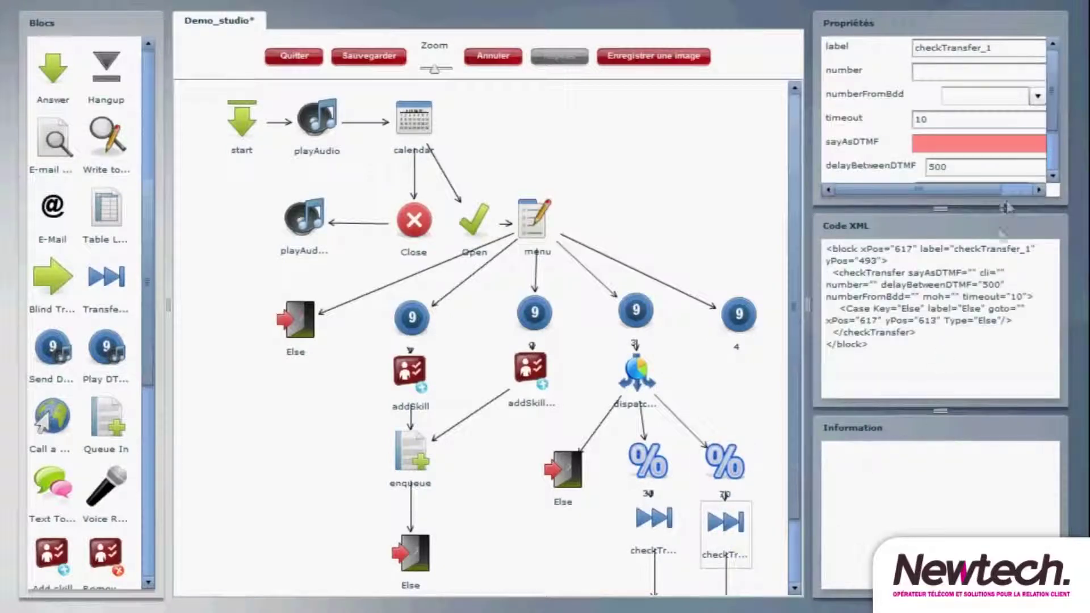
pyautogui.click(1037, 96)
pyautogui.click(1022, 149)
pyautogui.scroll(-2, 1053, 122)
pyautogui.click(1038, 120)
pyautogui.click(988, 203)
pyautogui.click(967, 172)
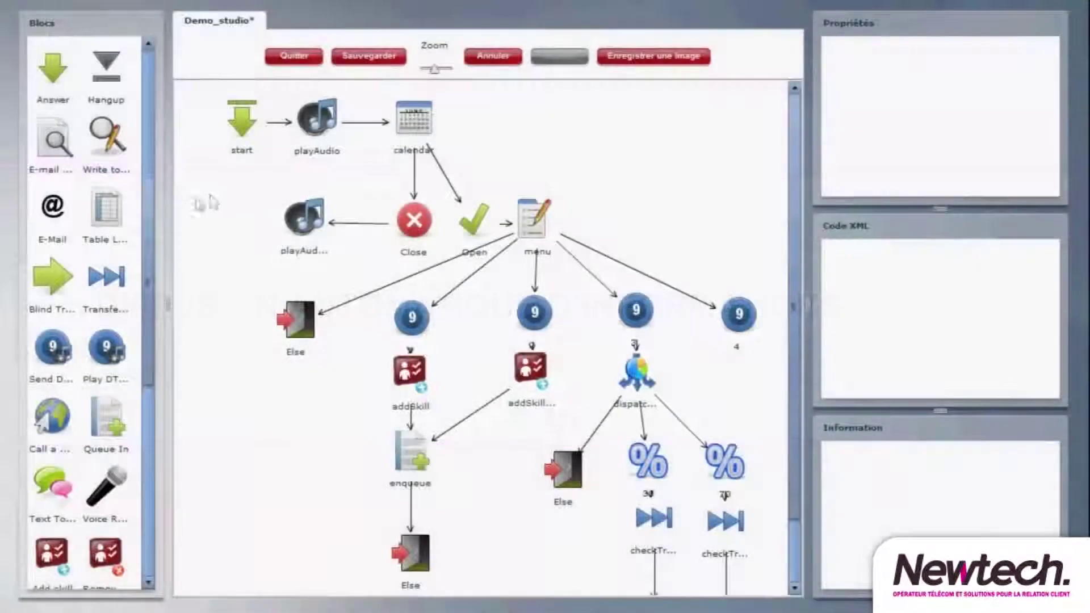
# - Add a playAudio_2 block on key 4 playing M1131 (183.wav), then linking back to the menu
pyautogui.moveTo(151, 227); pyautogui.dragTo(160, 56)
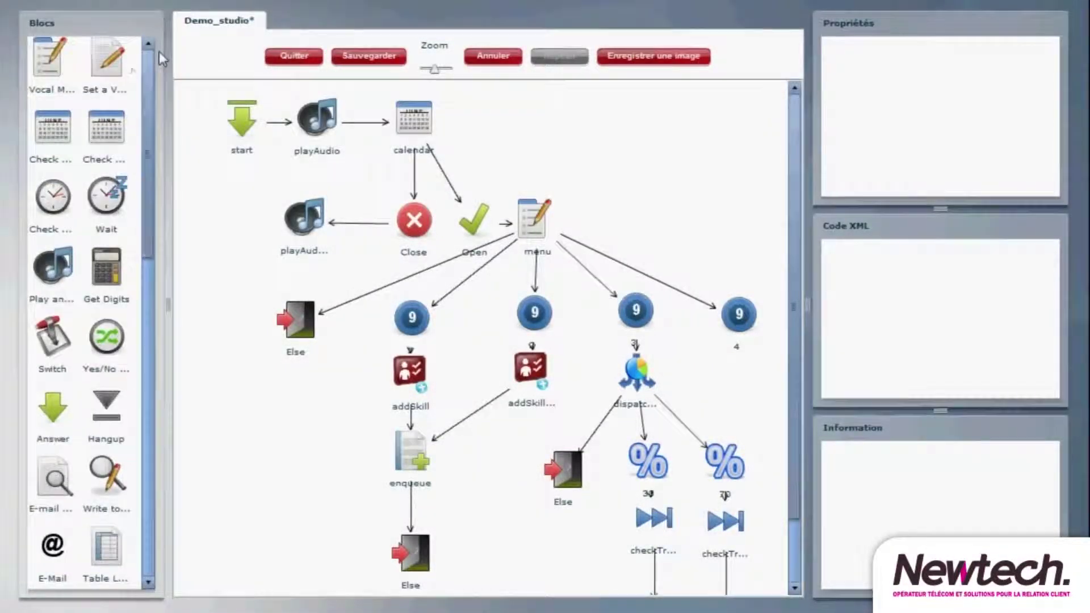
pyautogui.moveTo(53, 267); pyautogui.dragTo(742, 199)
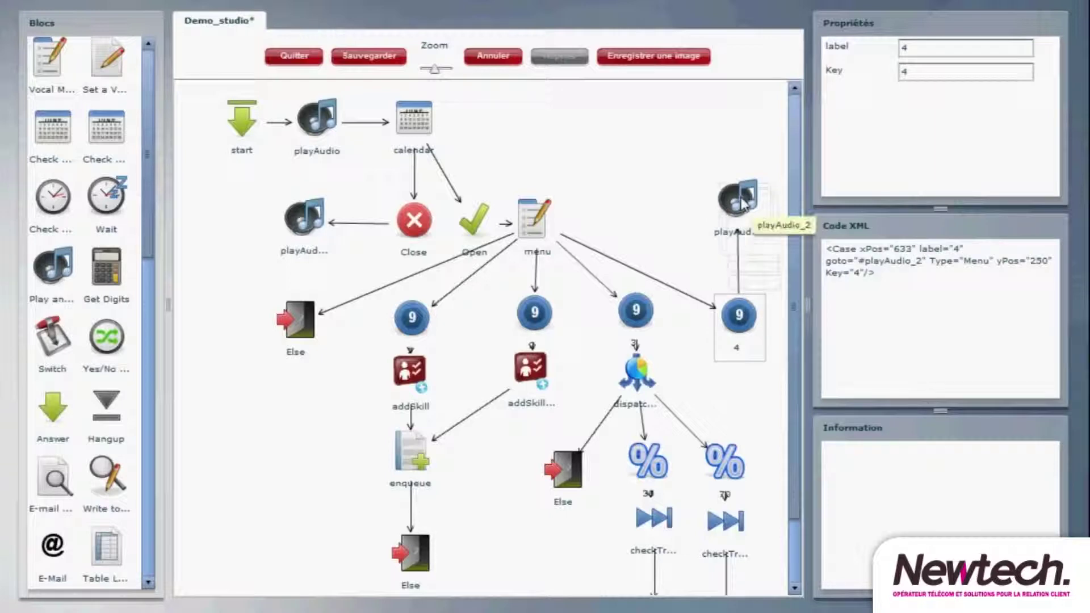
pyautogui.click(741, 201)
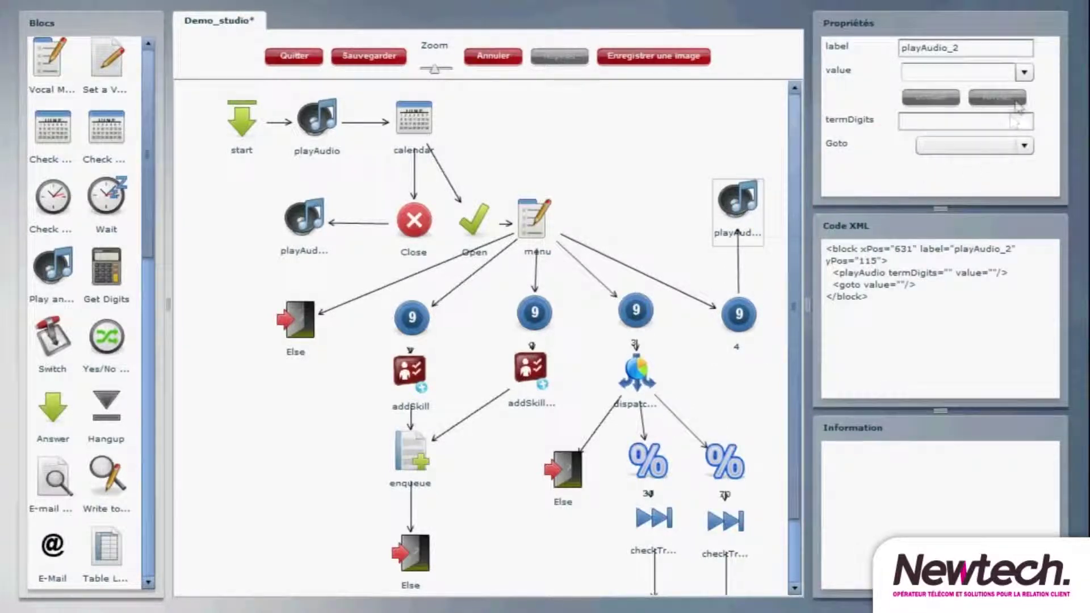
pyautogui.click(1024, 72)
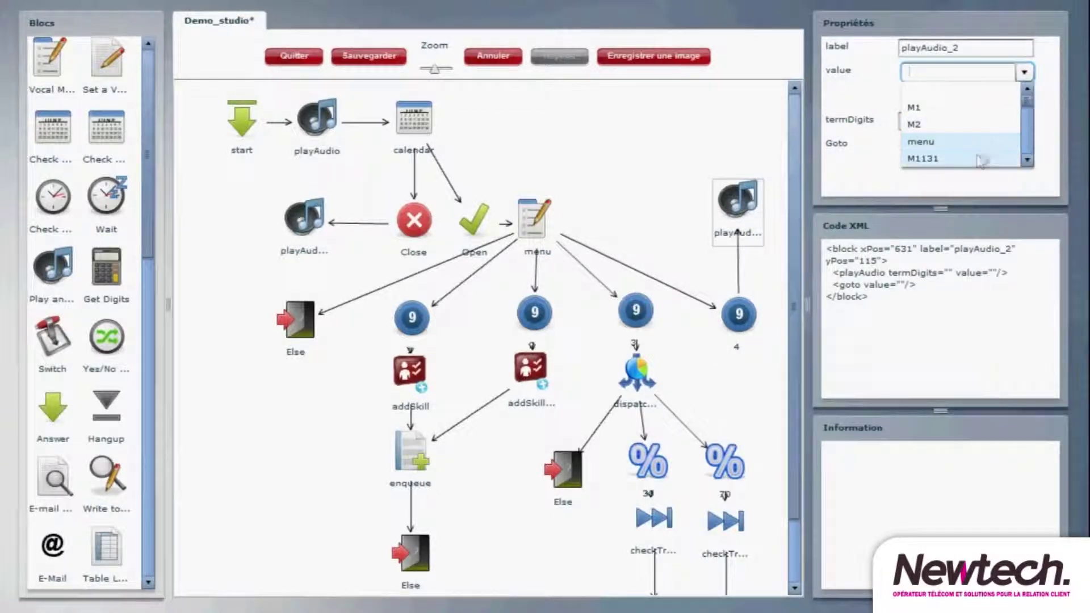
pyautogui.click(965, 161)
pyautogui.moveTo(738, 199); pyautogui.dragTo(536, 205)
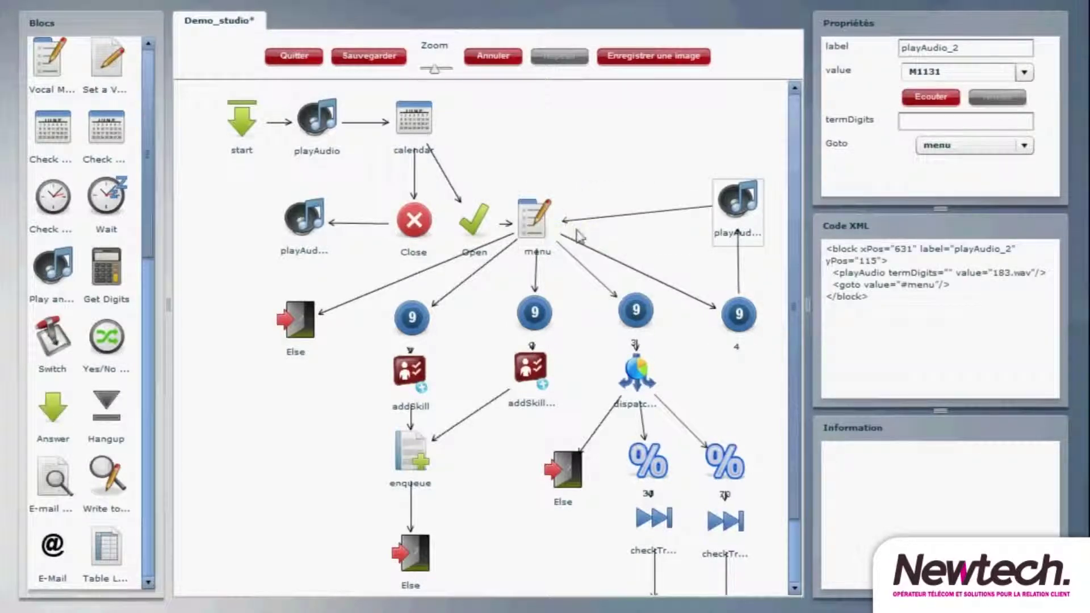